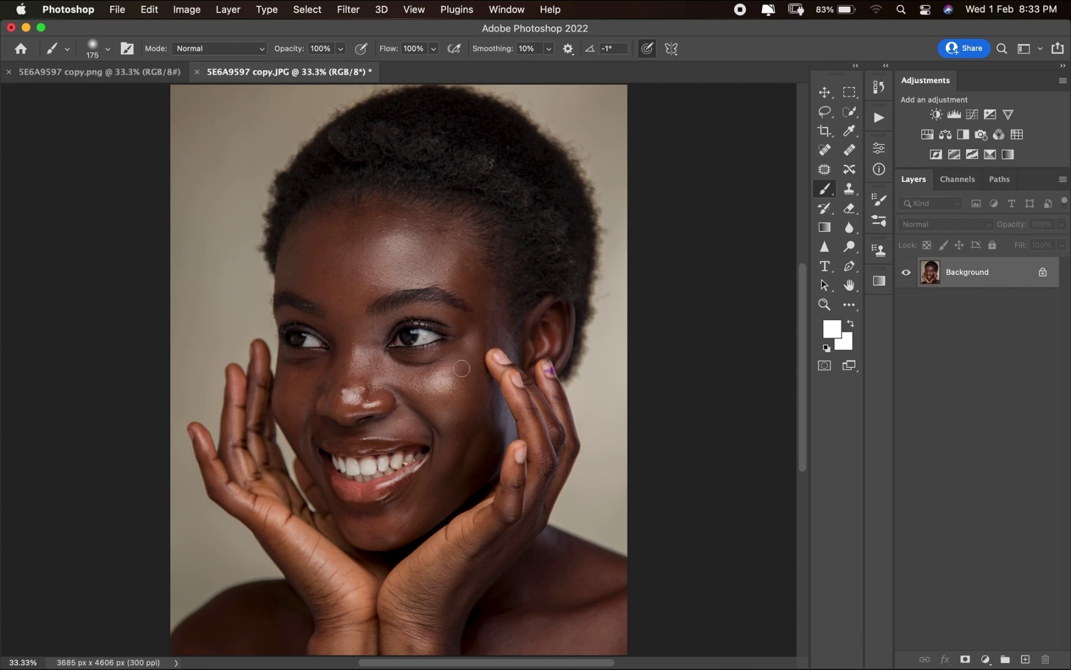
# Compare the warmer retouched portrait with the original JPG portrait.
pyautogui.click(147, 76)
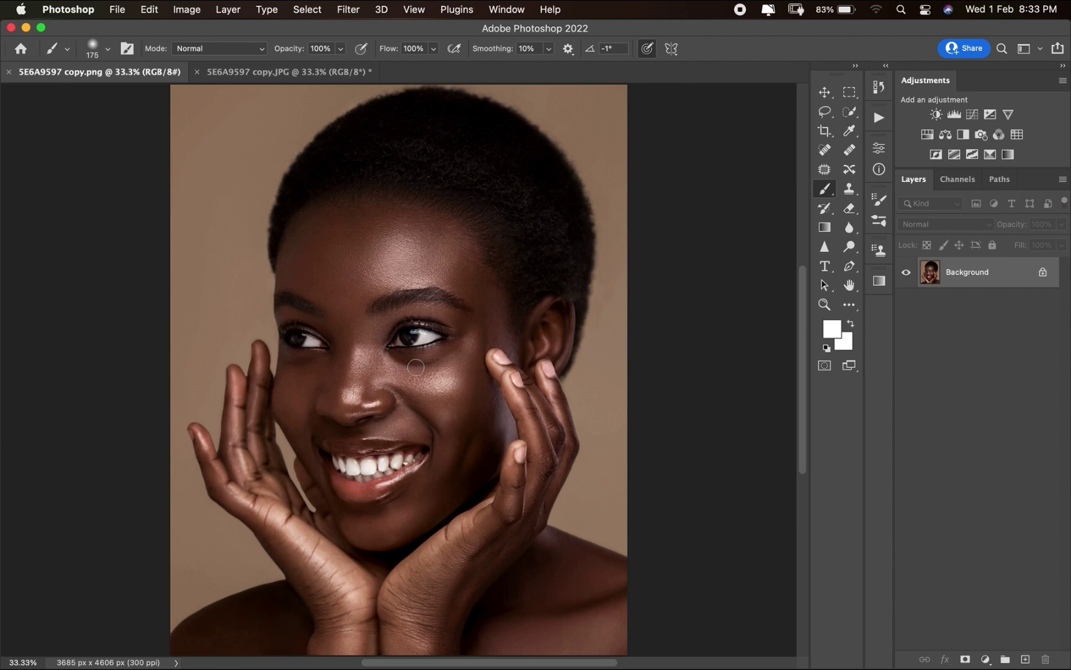
pyautogui.click(328, 71)
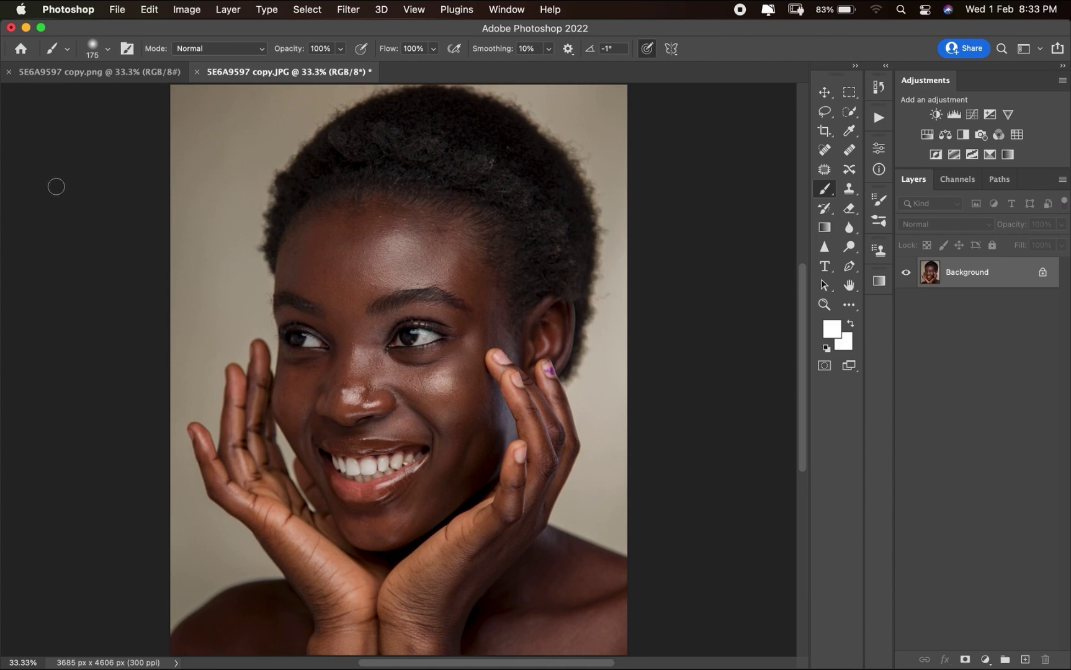
pyautogui.scroll(2, 448, 323)
pyautogui.scroll(-4, 447, 323)
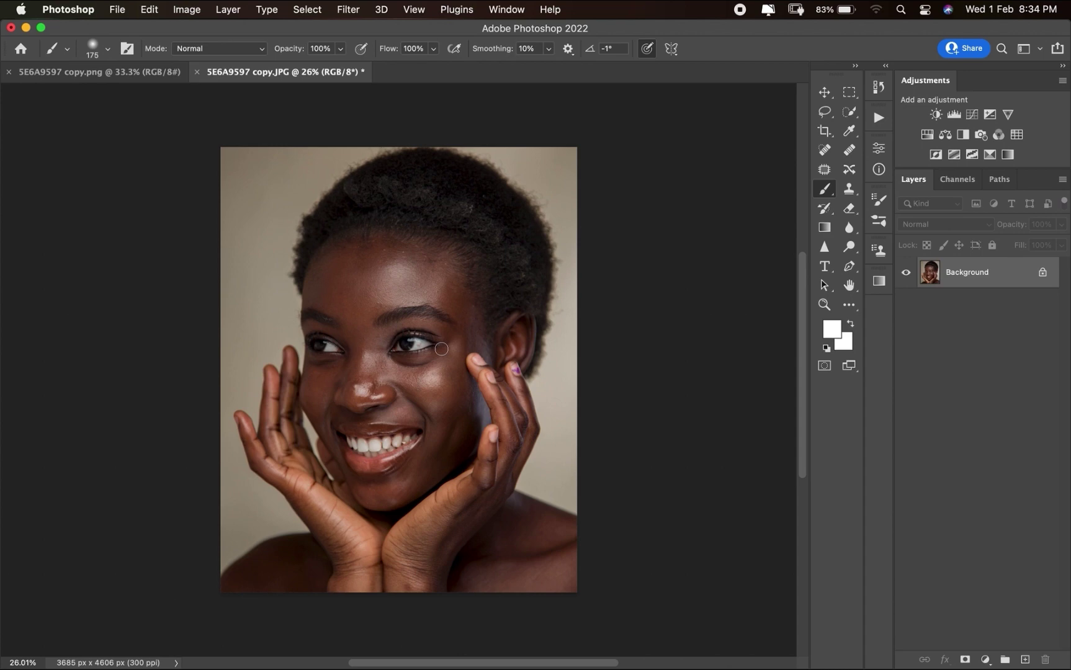
# Duplicate the Background layer, rename the copy 'Blur ref', and convert it to a Smart Object.
pyautogui.press('super+j')
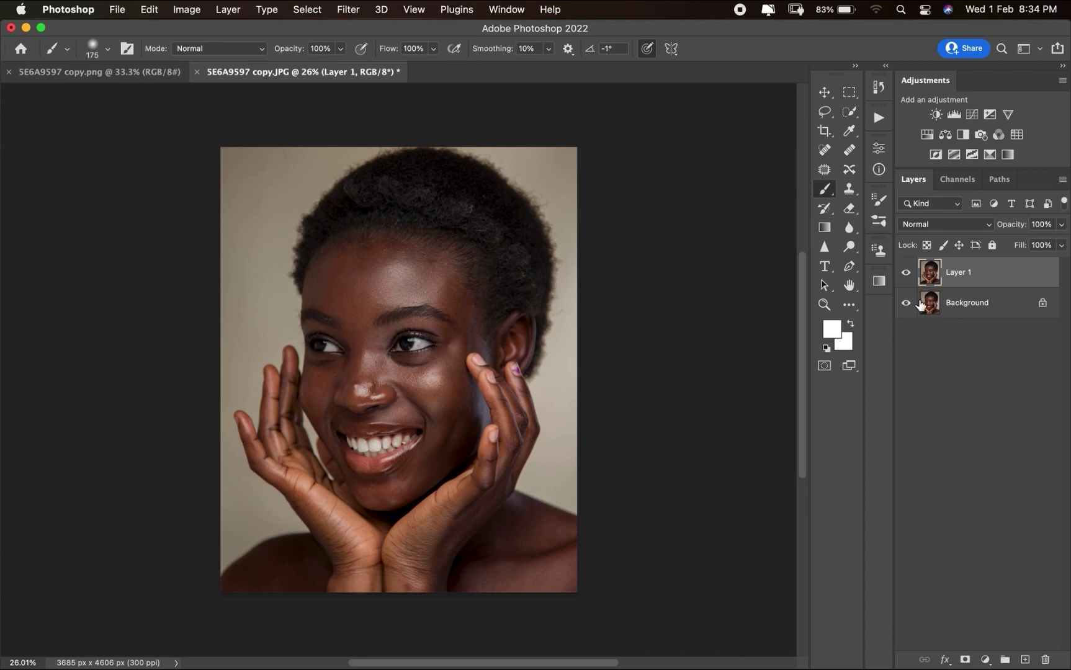
pyautogui.doubleClick(959, 273)
pyautogui.write('Blur ref')
pyautogui.press('Return')
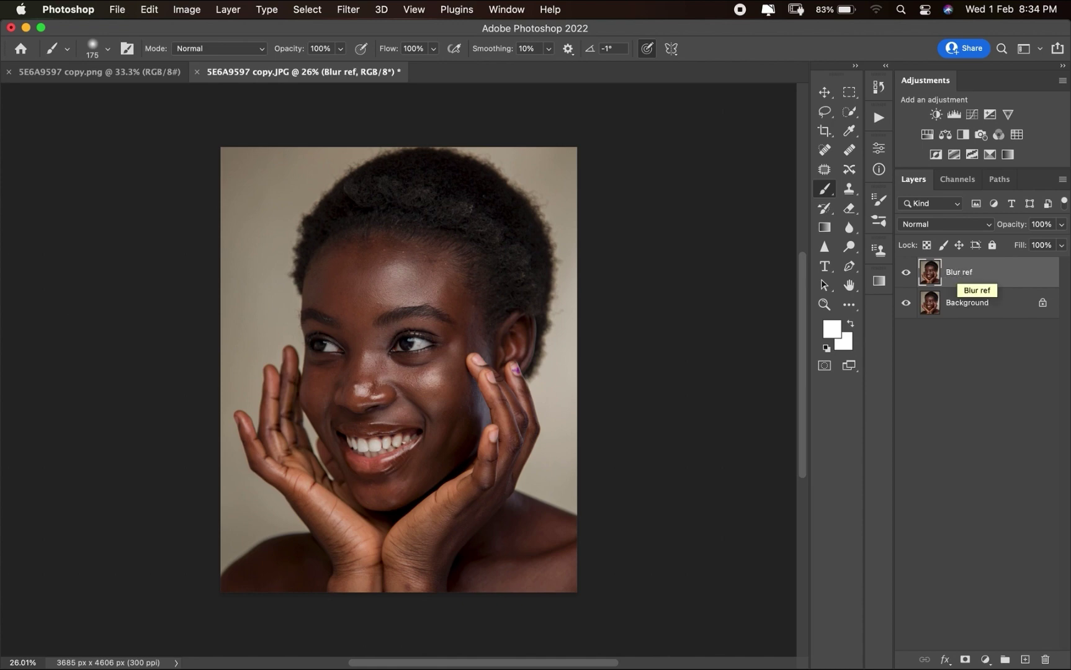
pyautogui.rightClick(989, 275)
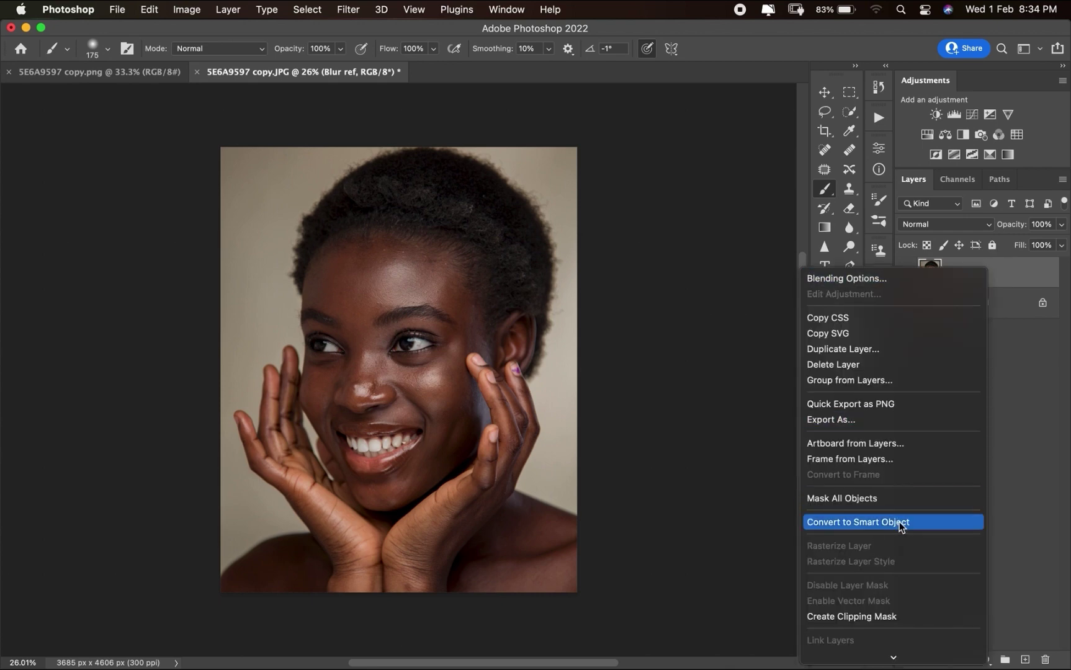
pyautogui.click(909, 521)
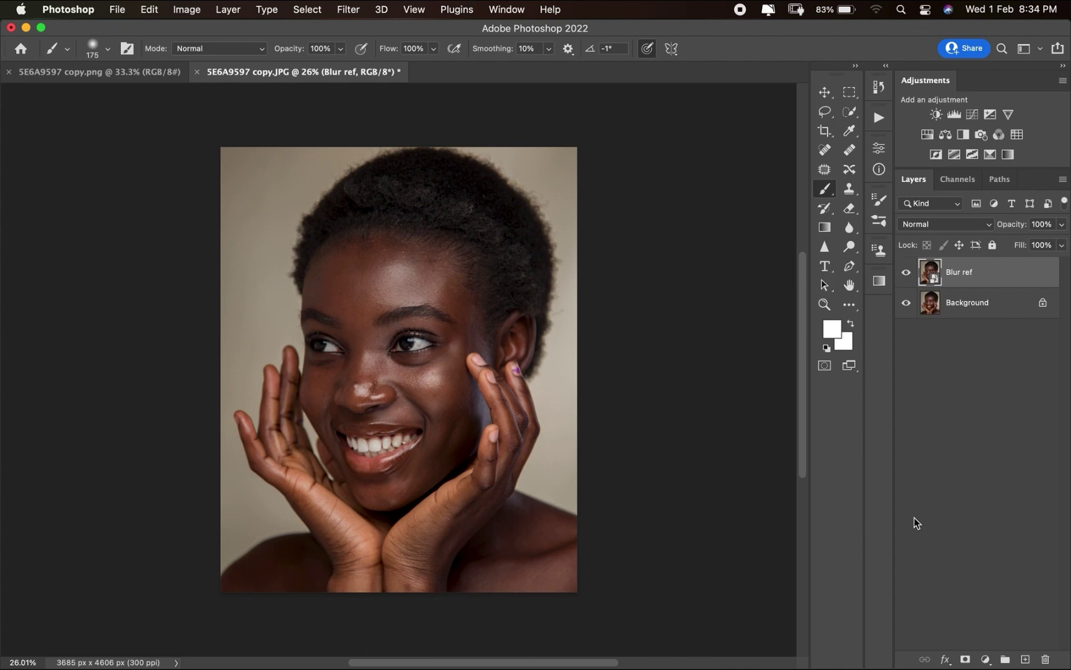
# Apply a Gaussian Blur with radius 5 to Blur ref, then reopen the smart filter to verify it.
pyautogui.click(349, 10)
pyautogui.moveTo(385, 197)
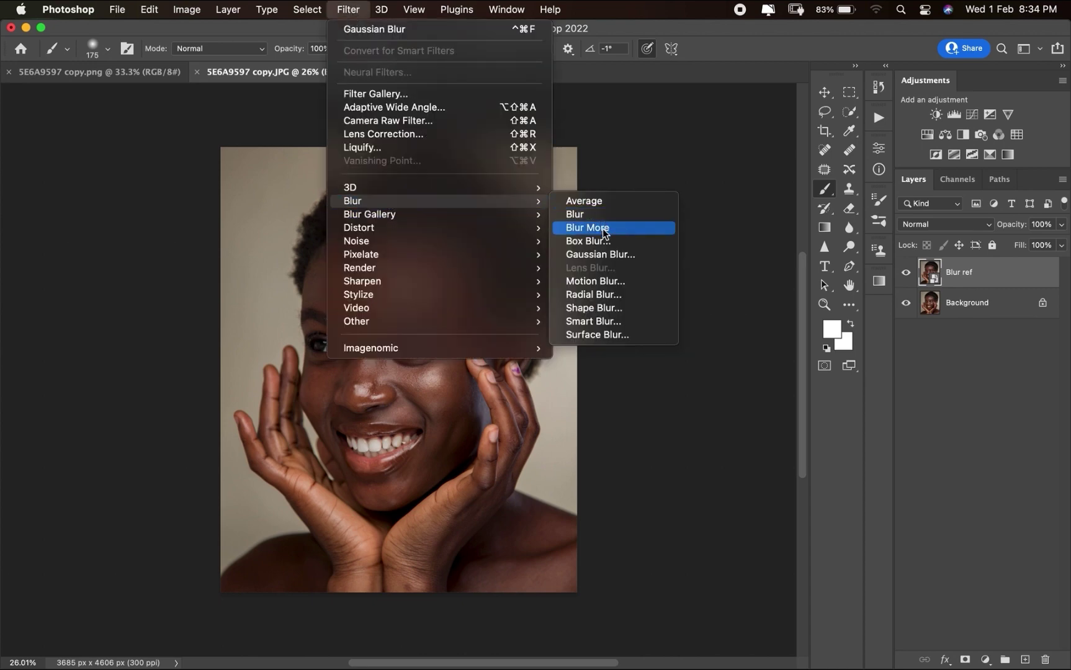
pyautogui.click(615, 255)
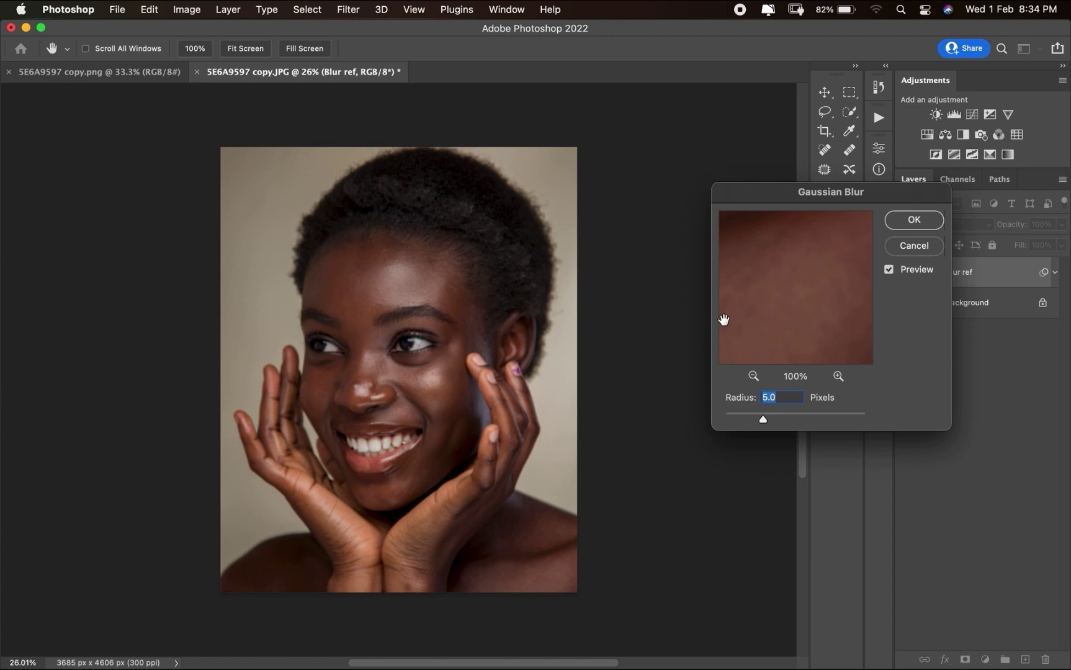
pyautogui.moveTo(762, 420); pyautogui.dragTo(805, 420)
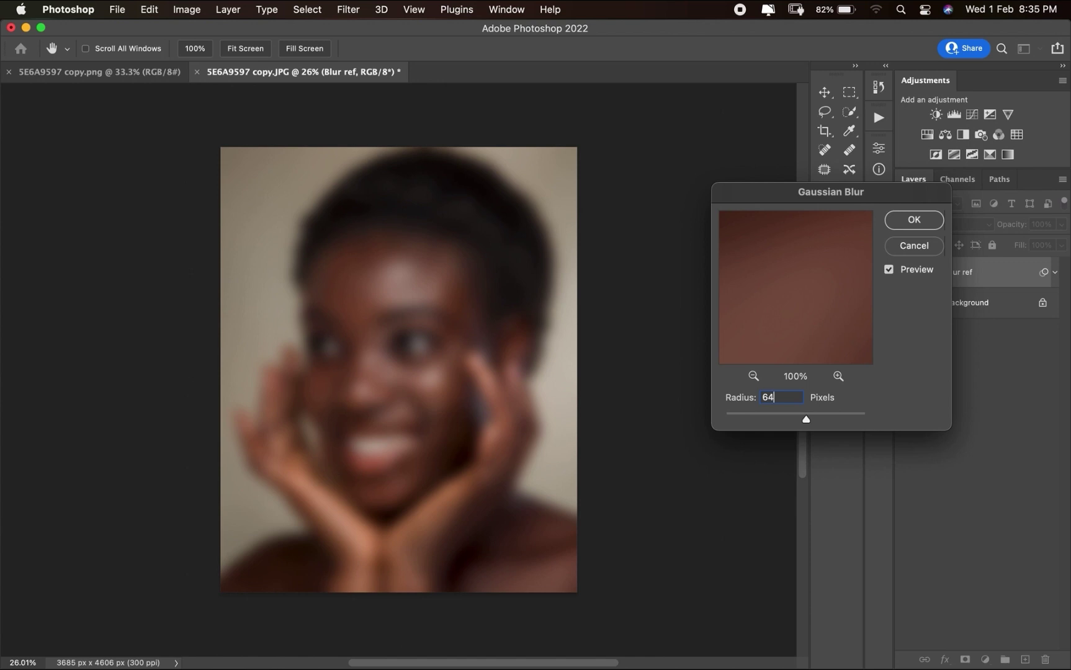
pyautogui.press('BackSpace')
pyautogui.press('BackSpace')
pyautogui.write('5')
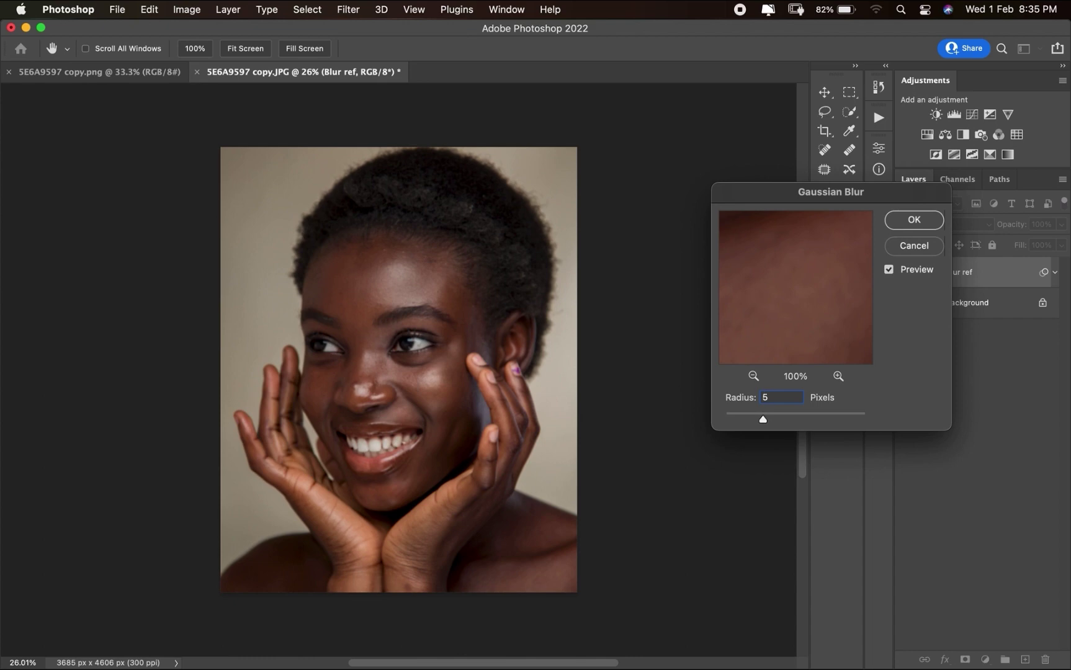
pyautogui.press('Return')
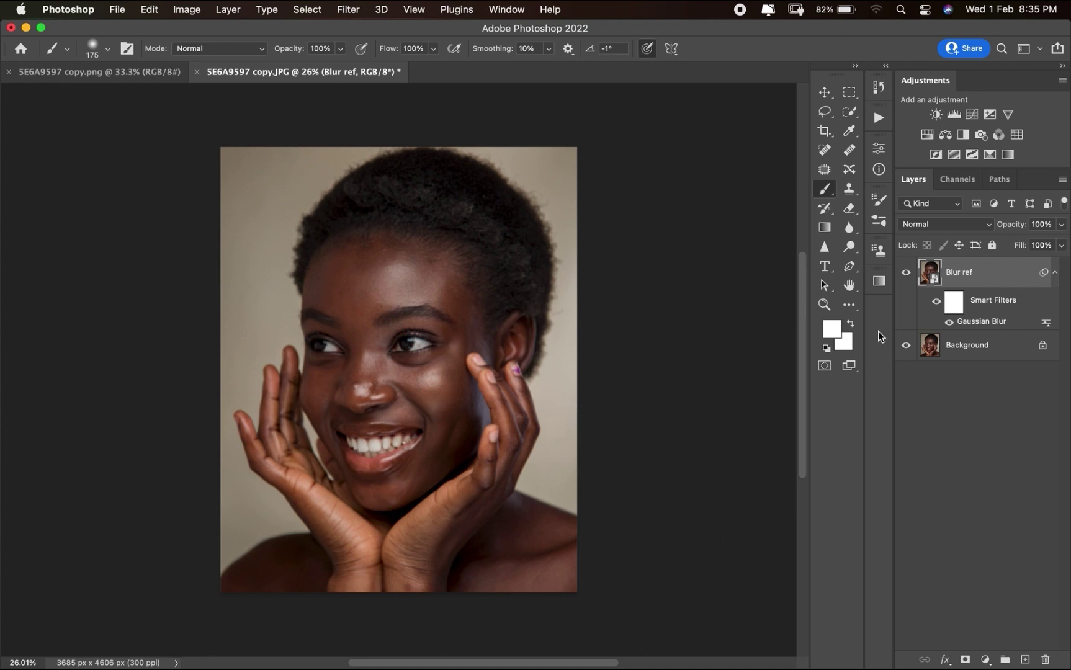
pyautogui.doubleClick(990, 322)
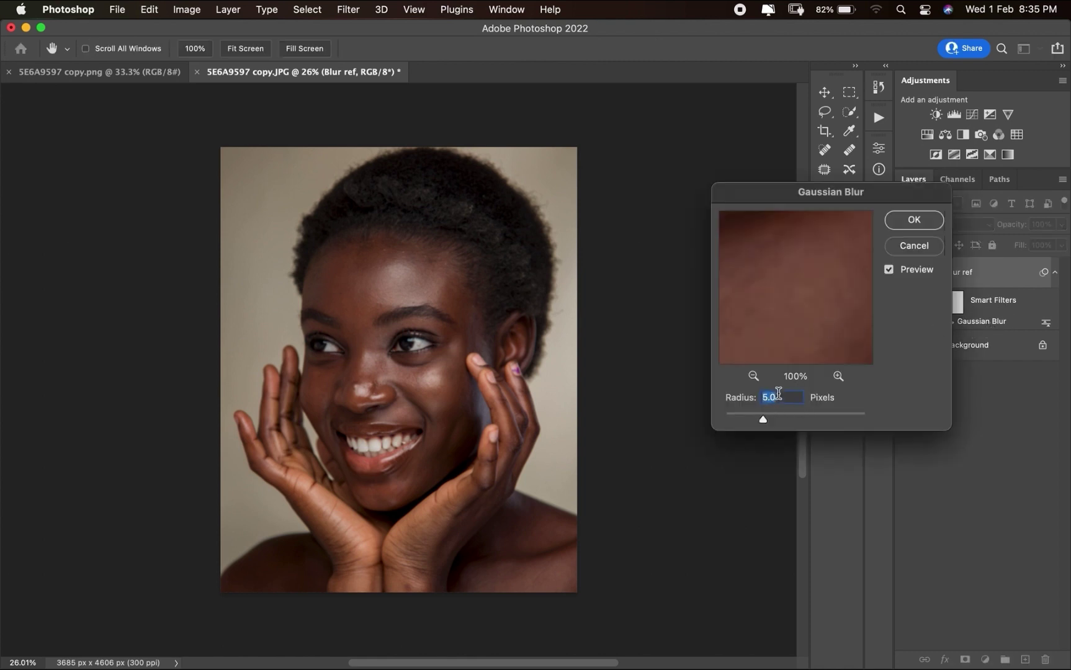
pyautogui.click(914, 244)
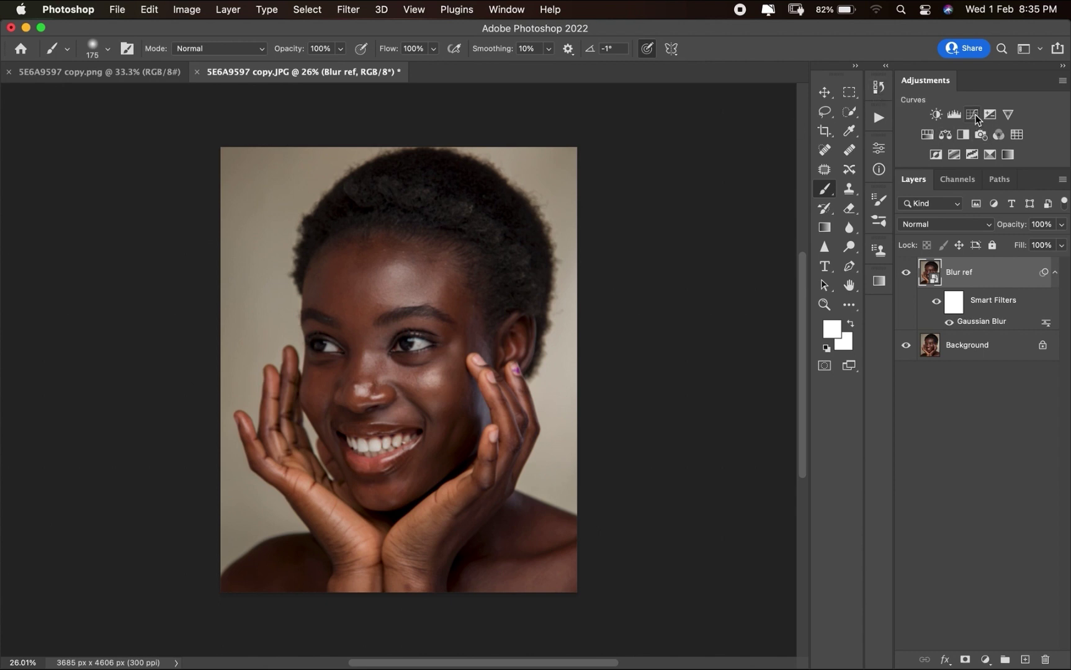
# Add a Curves adjustment with its midpoint raised to brighten, and invert its mask to black.
pyautogui.click(985, 662)
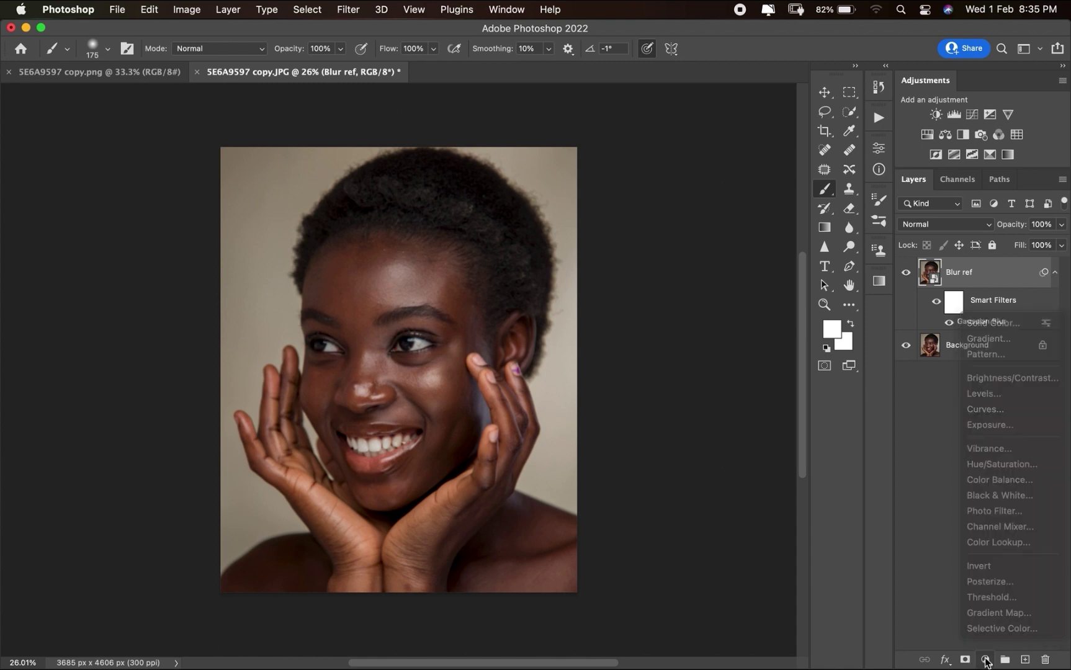
pyautogui.click(985, 660)
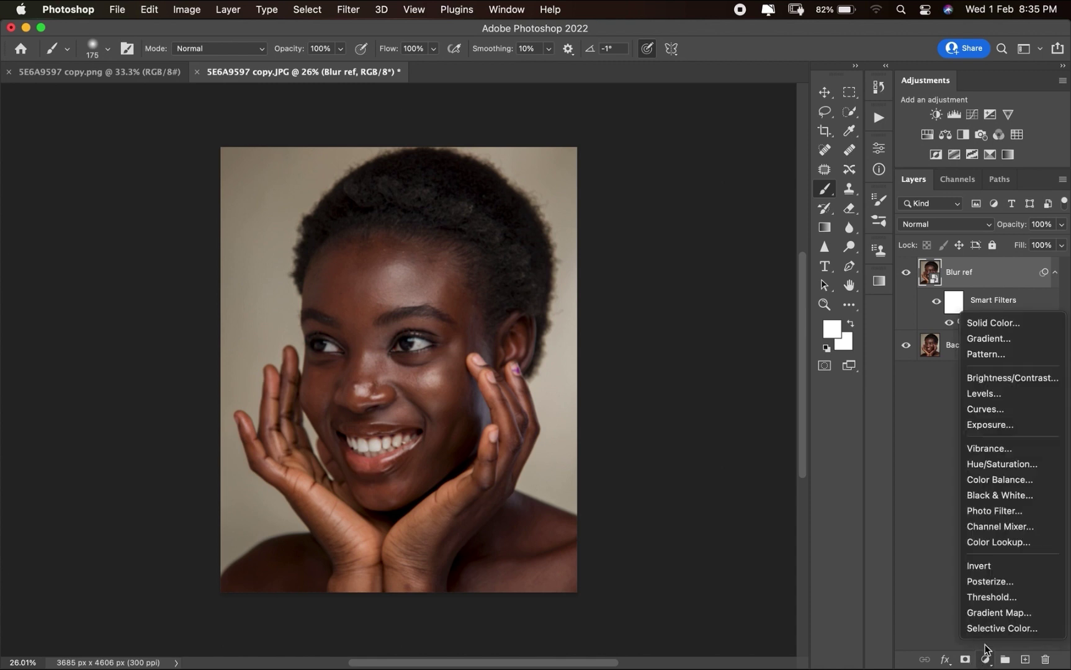
pyautogui.click(989, 409)
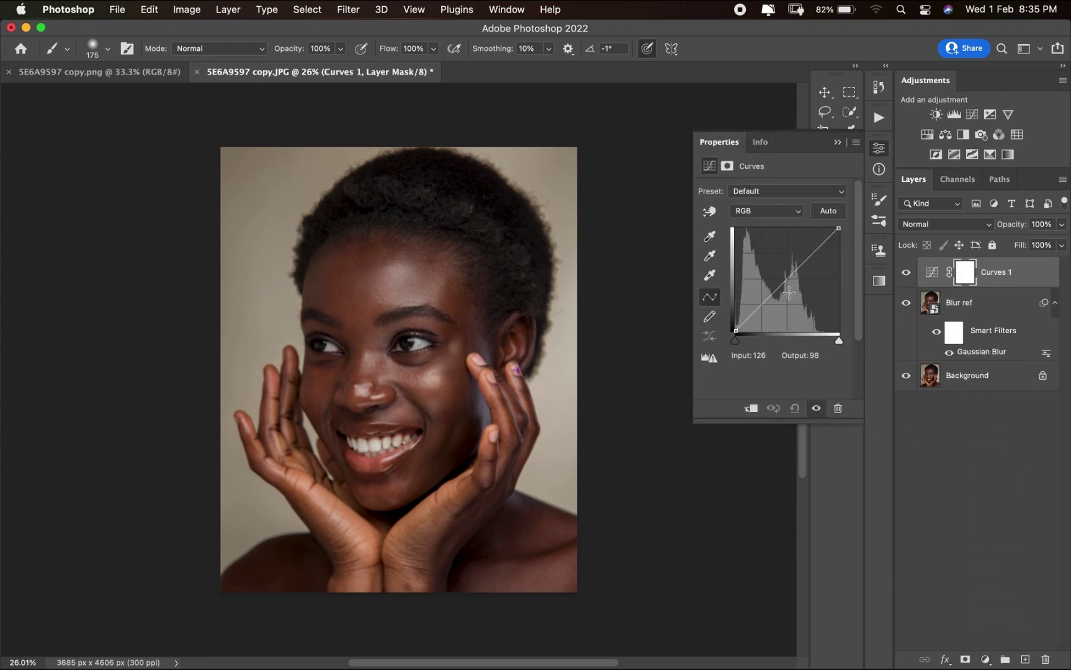
pyautogui.moveTo(786, 280); pyautogui.dragTo(784, 269)
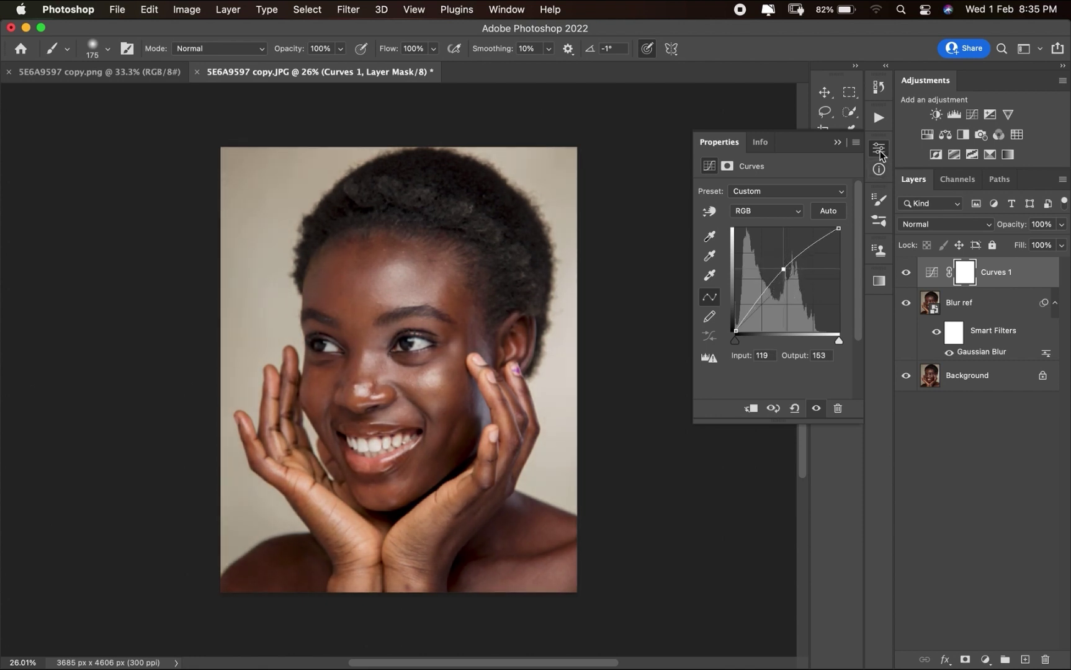
pyautogui.click(880, 152)
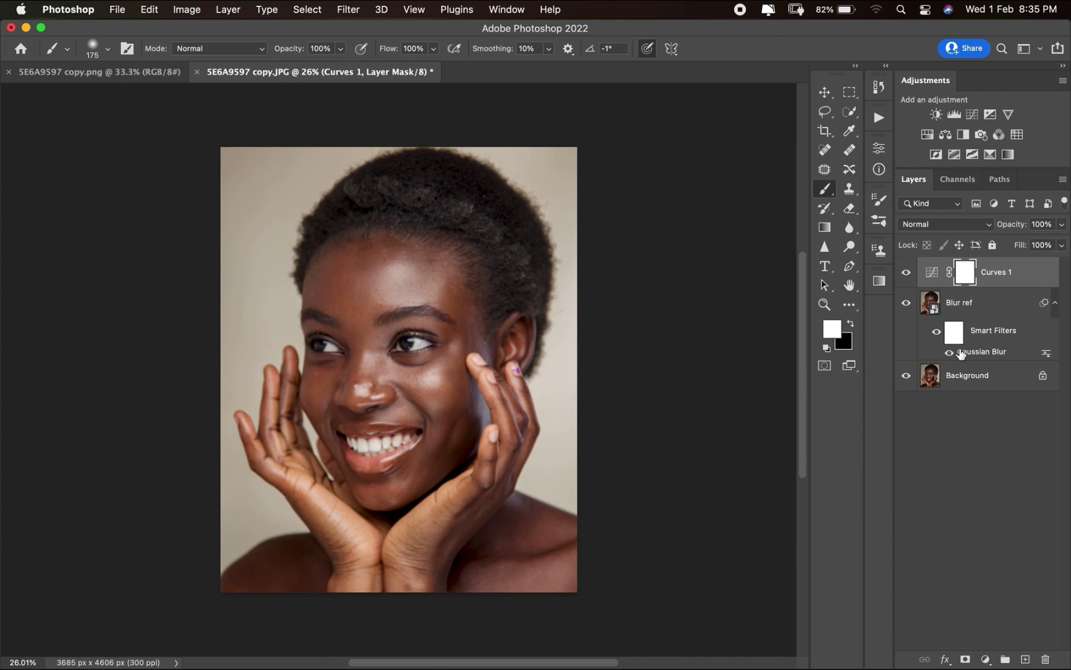
pyautogui.press('super+i')
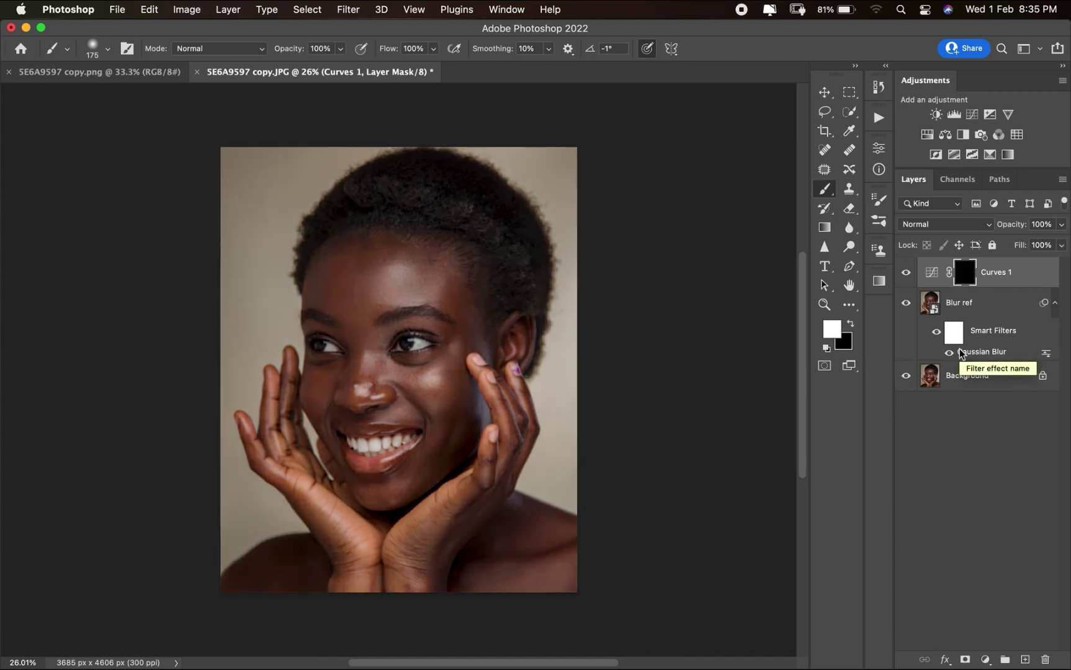
# Rename the curves layer 'Dodge', and test-paint its mask on the cheek, then undo.
pyautogui.click(998, 275)
pyautogui.doubleClick(997, 273)
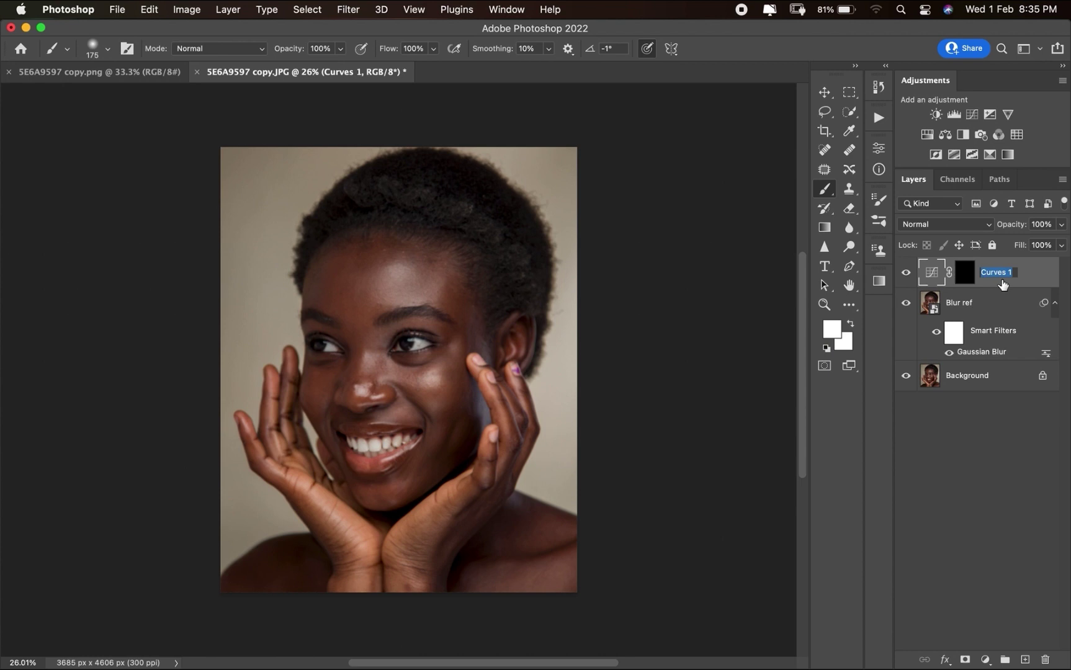
pyautogui.write('Dodge')
pyautogui.press('Return')
pyautogui.click(965, 273)
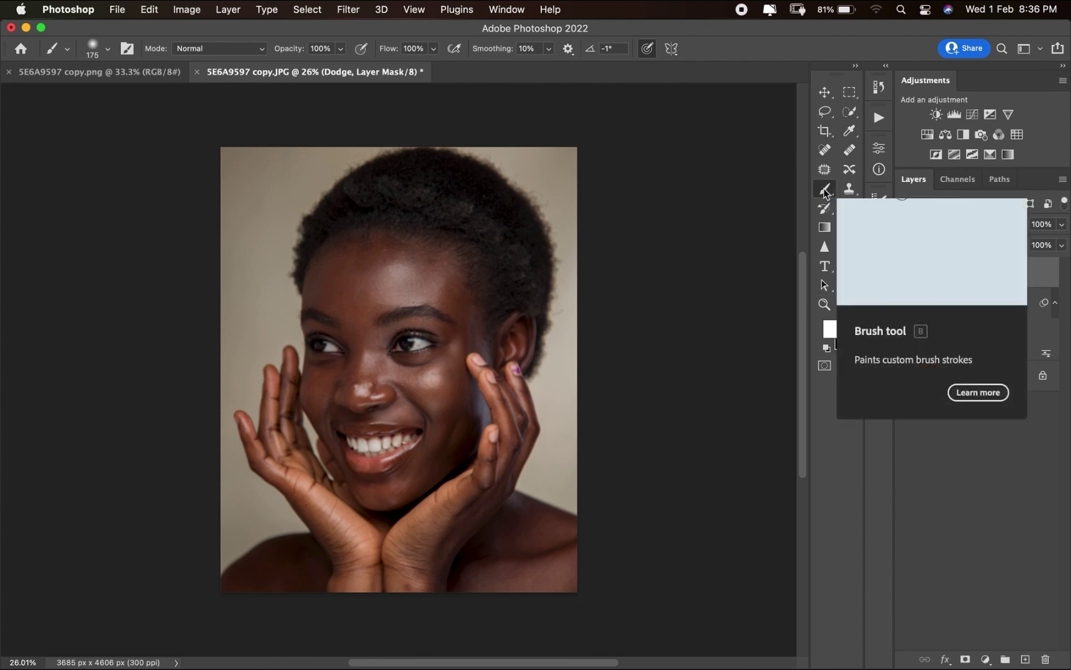
pyautogui.moveTo(454, 379)
pyautogui.mouseDown()
pyautogui.moveTo(436, 392)
pyautogui.moveTo(426, 381)
pyautogui.moveTo(454, 374)
pyautogui.moveTo(458, 349)
pyautogui.moveTo(442, 371)
pyautogui.moveTo(443, 360)
pyautogui.moveTo(458, 349)
pyautogui.moveTo(410, 368)
pyautogui.moveTo(426, 363)
pyautogui.moveTo(418, 379)
pyautogui.moveTo(452, 404)
pyautogui.mouseUp()
pyautogui.press('super+z')
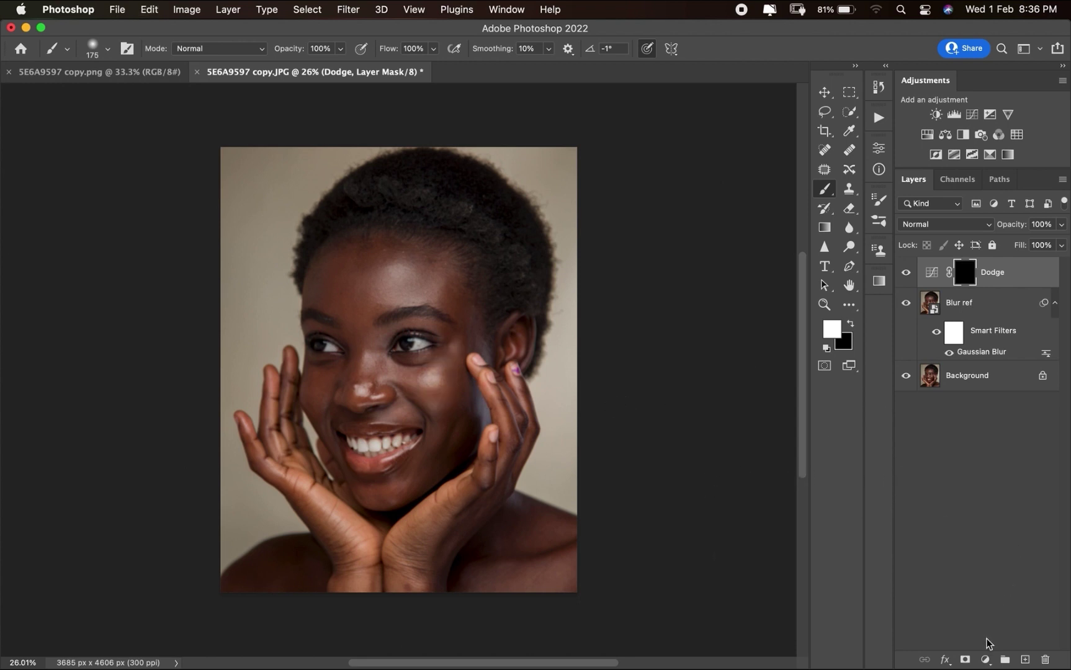
# Add another Curves adjustment with its midpoint lowered to darken, and invert its mask to black.
pyautogui.click(986, 660)
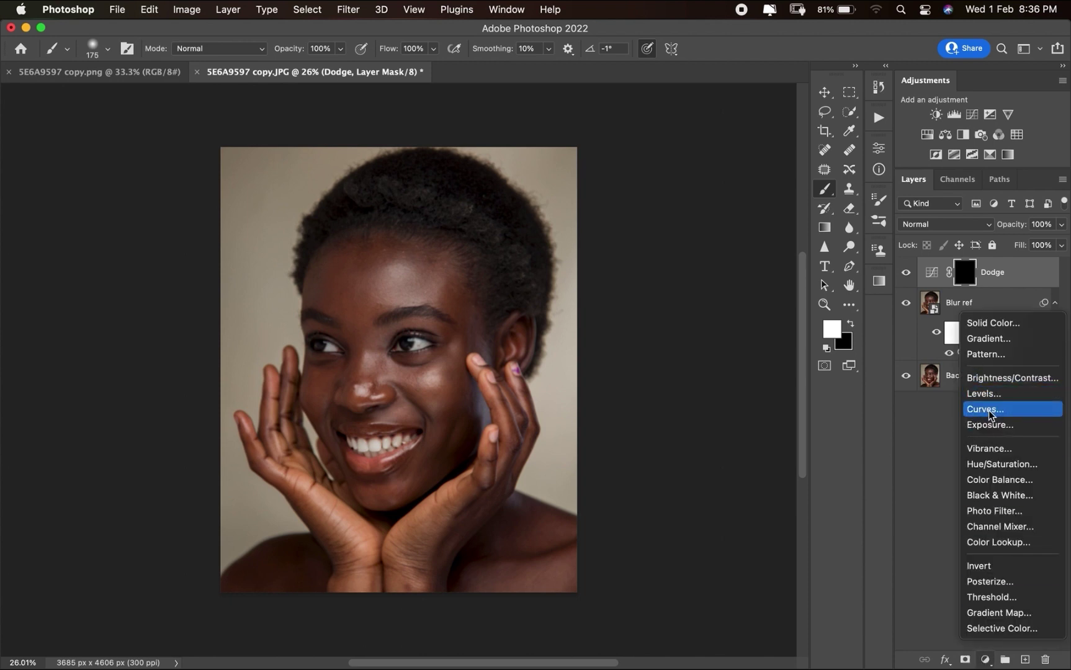
pyautogui.click(889, 387)
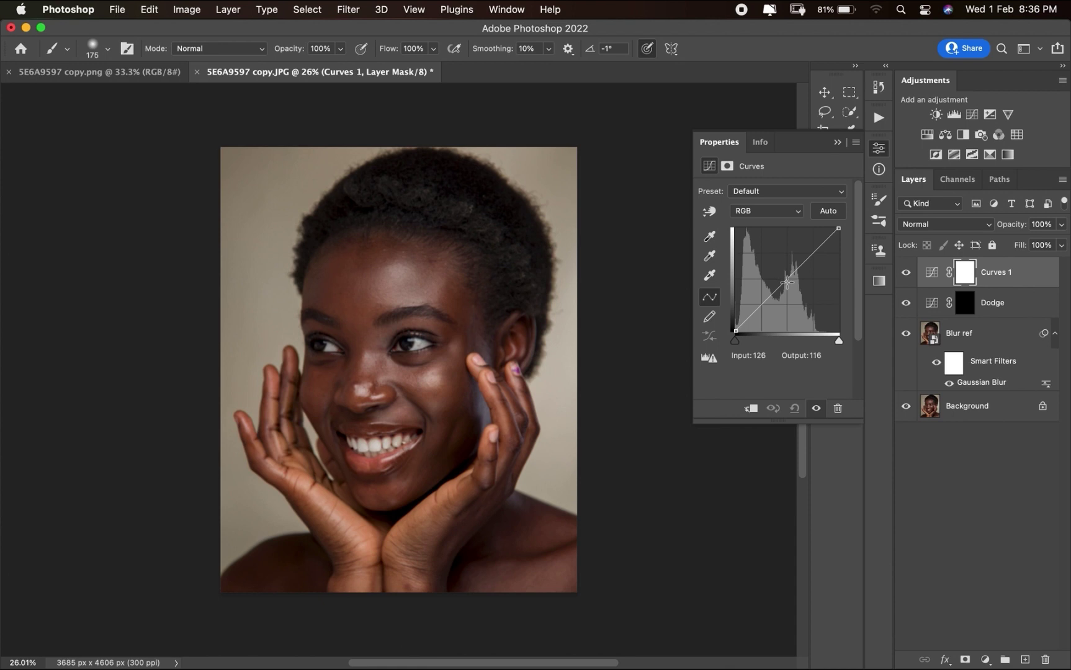
pyautogui.moveTo(788, 279); pyautogui.dragTo(791, 293)
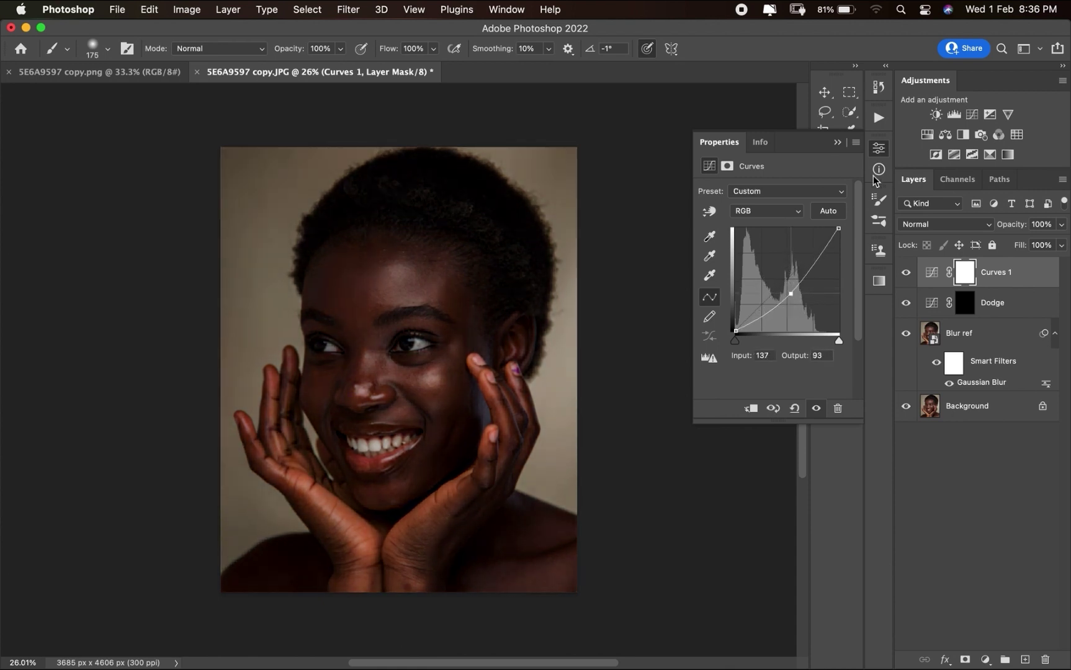
pyautogui.click(879, 149)
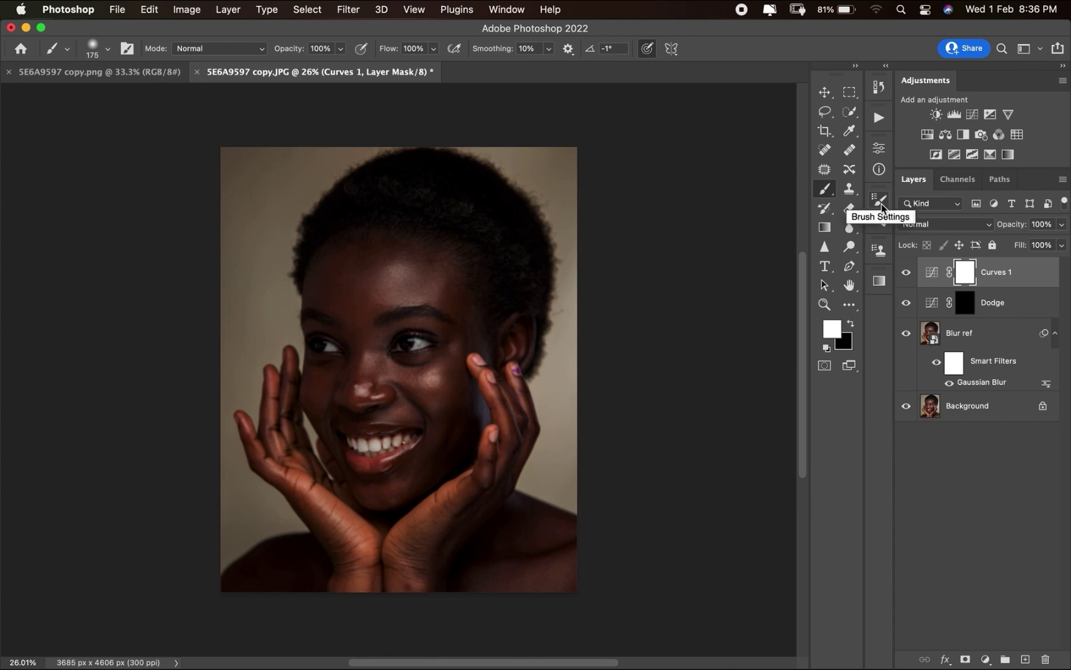
pyautogui.press('super+i')
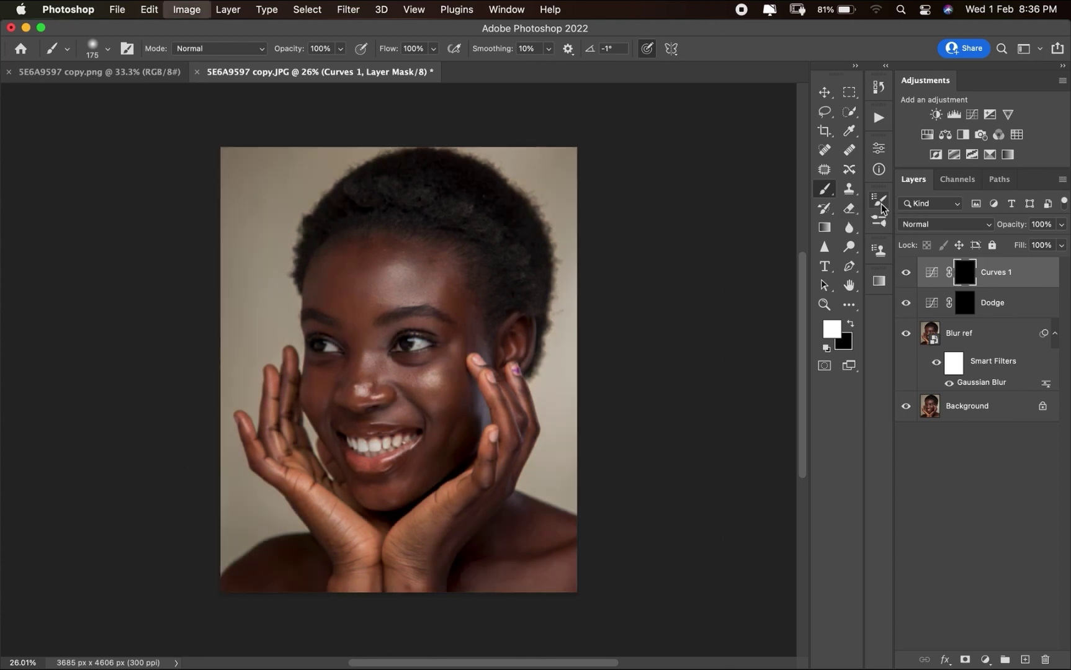
# Rename the curves layer 'Burn', and test-paint its mask on the forehead, then undo.
pyautogui.doubleClick(996, 274)
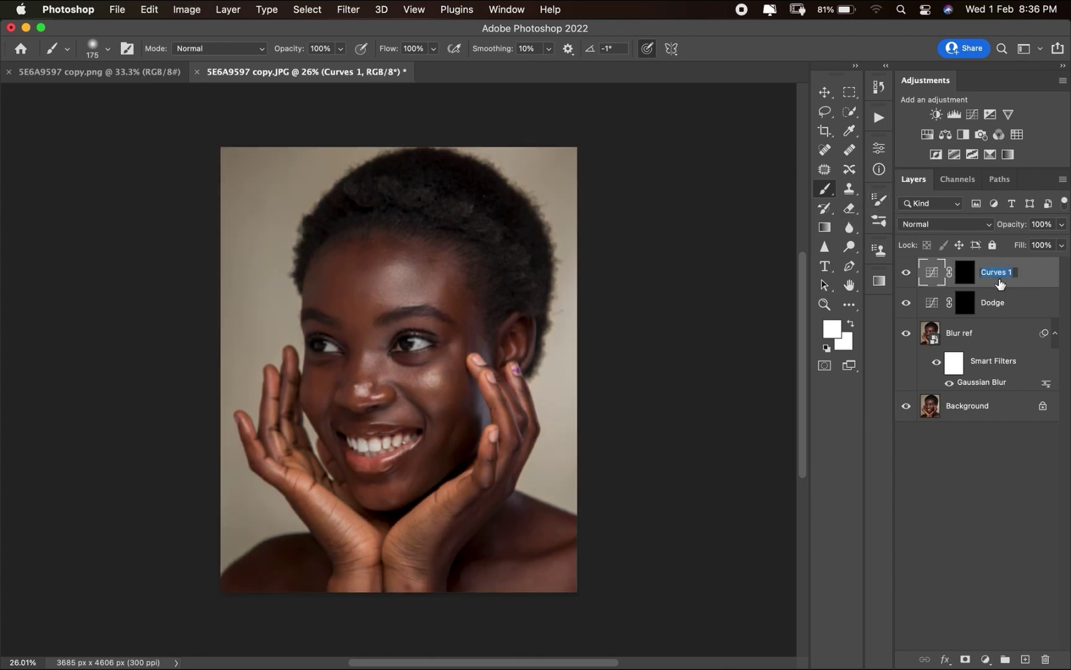
pyautogui.write('Burn')
pyautogui.press('Return')
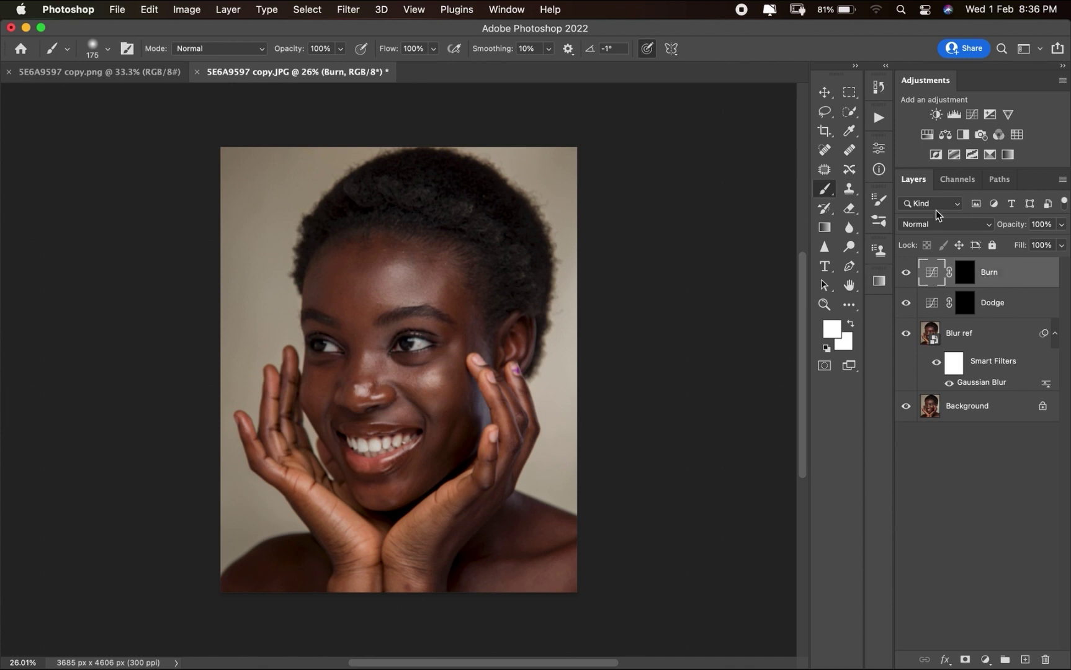
pyautogui.click(965, 273)
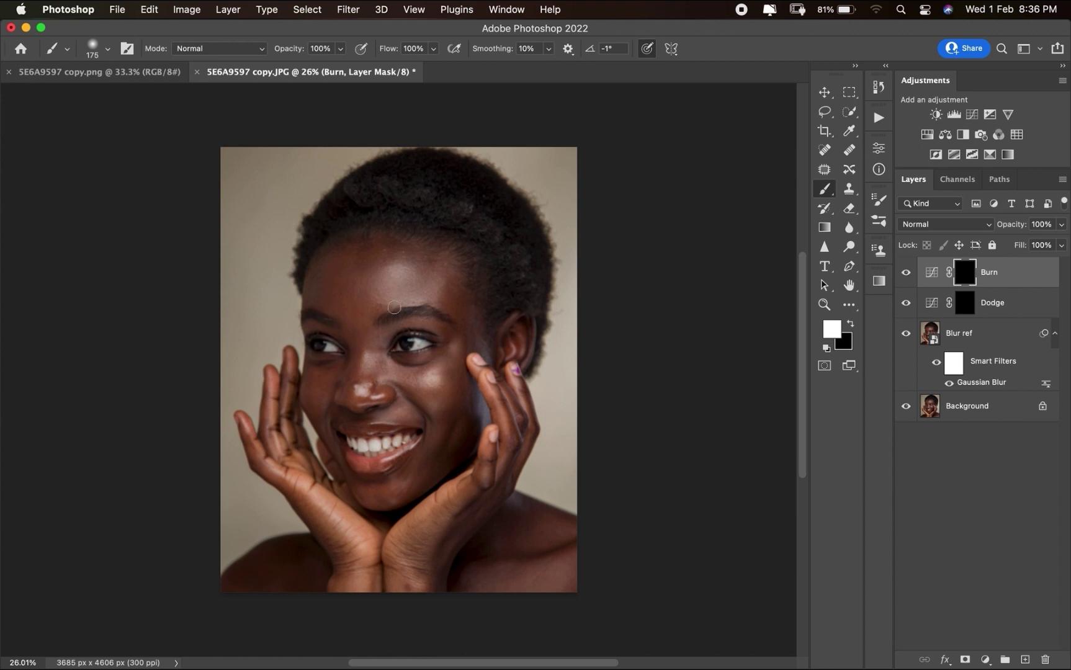
pyautogui.moveTo(395, 291)
pyautogui.mouseDown()
pyautogui.moveTo(412, 272)
pyautogui.moveTo(367, 278)
pyautogui.moveTo(428, 273)
pyautogui.moveTo(435, 281)
pyautogui.moveTo(385, 295)
pyautogui.moveTo(434, 290)
pyautogui.moveTo(371, 294)
pyautogui.moveTo(425, 299)
pyautogui.mouseUp()
pyautogui.press('super+z')
# Select the Burn and Dodge layers, group them with Cmd+G, and name the group 'Dodge and Burn'.
pyautogui.keyDown('shift'); pyautogui.click(1006, 303); pyautogui.keyUp('shift')
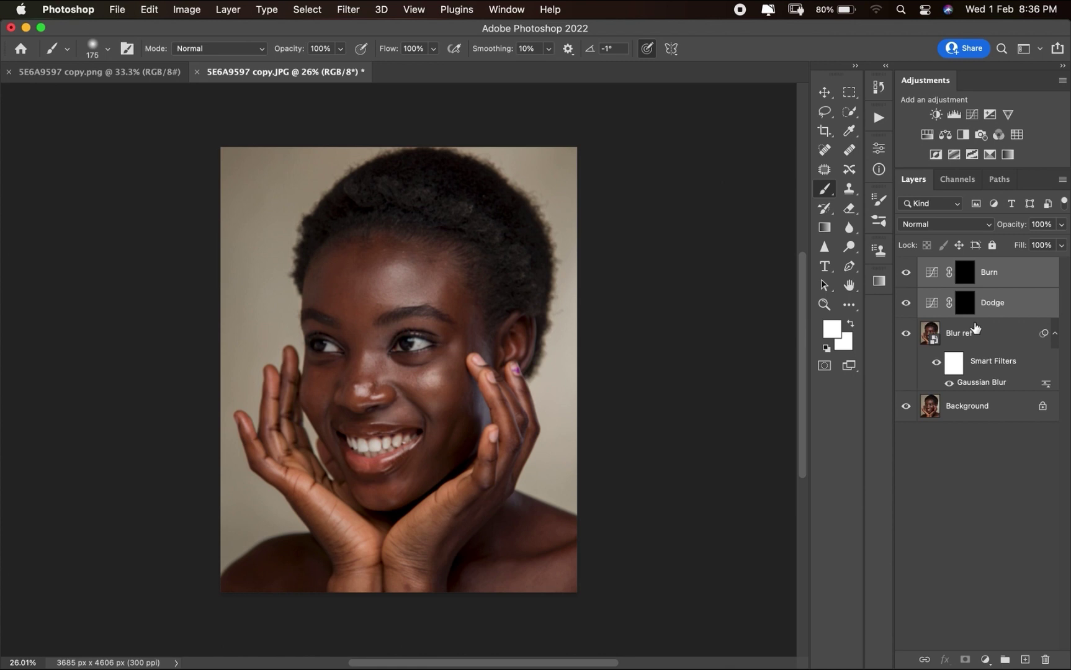
pyautogui.press('super+g')
pyautogui.doubleClick(961, 266)
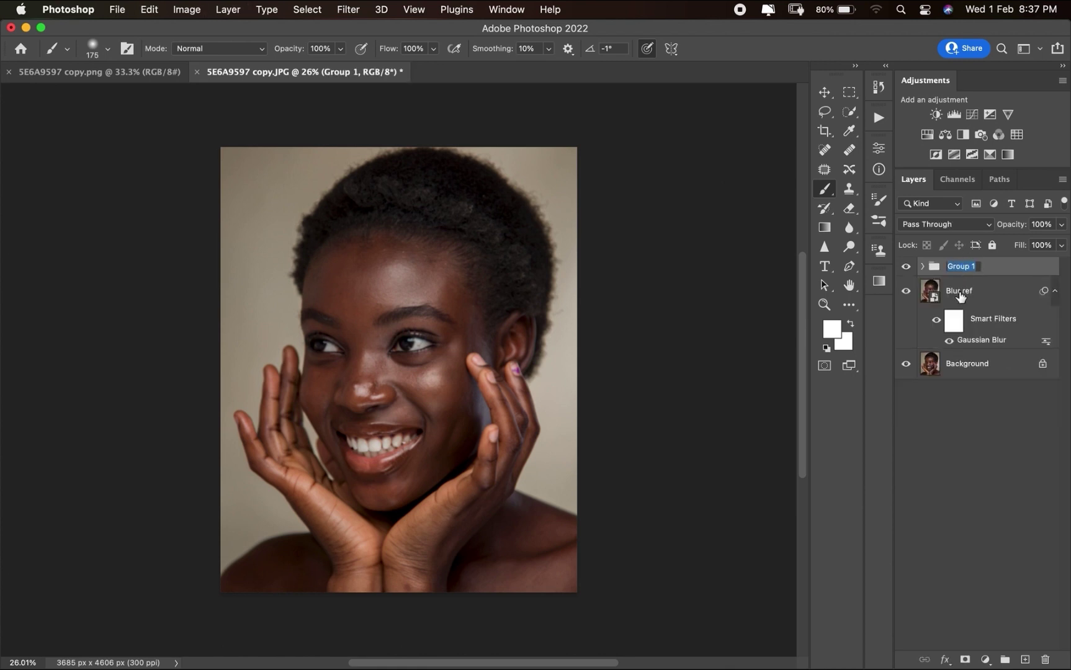
pyautogui.write('Dodge and Burn')
pyautogui.press('Return')
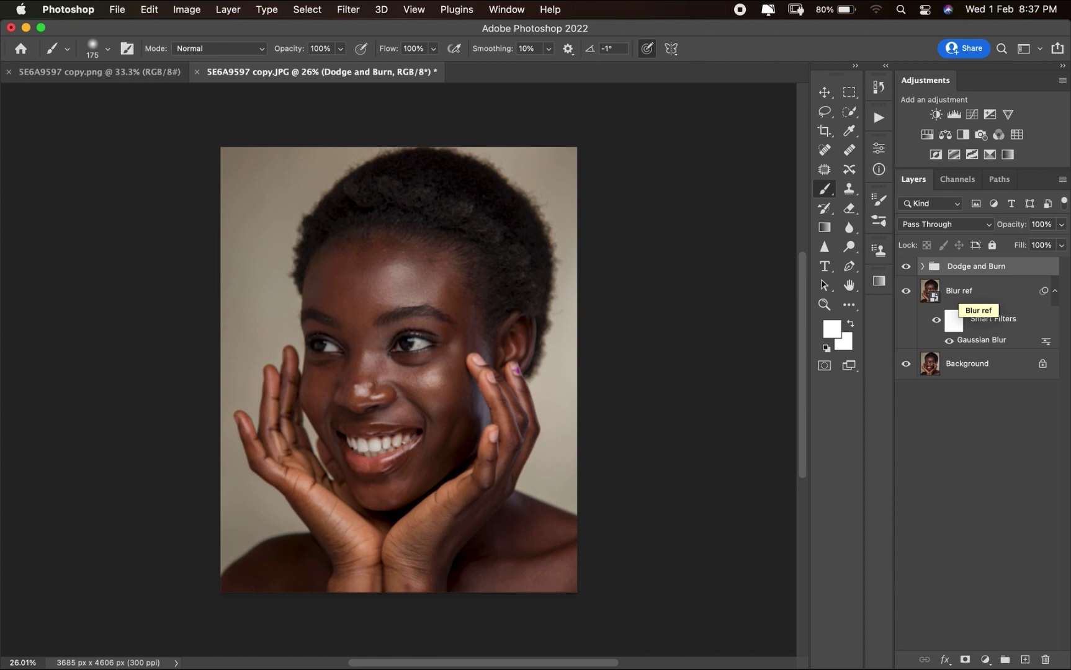
# Add a white Solid Color fill layer and set its blend mode to Color.
pyautogui.click(985, 660)
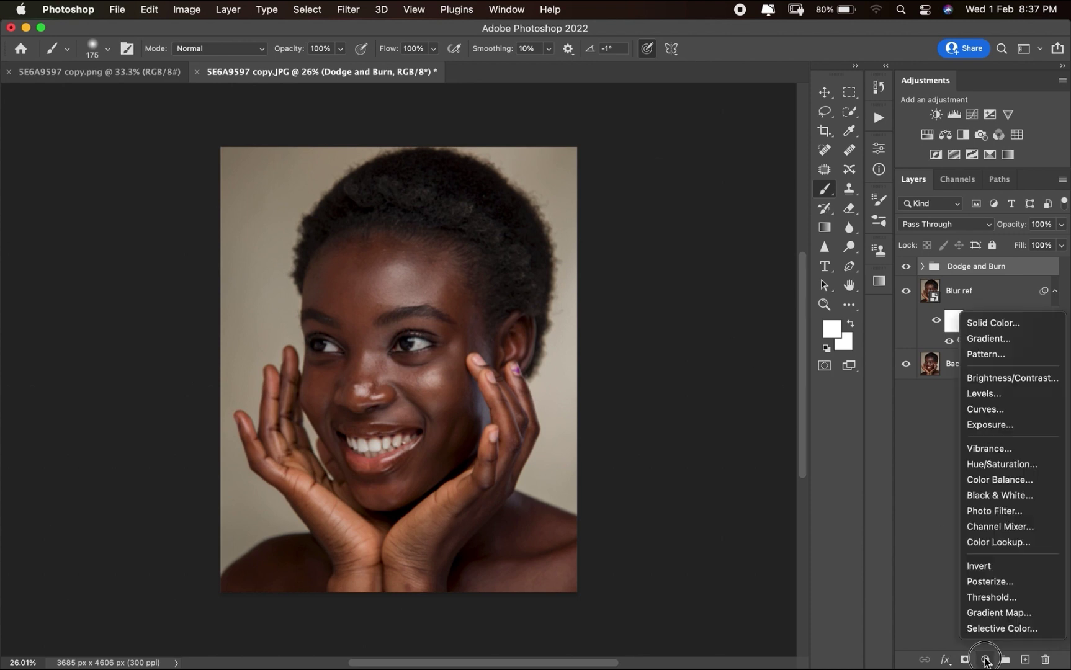
pyautogui.click(1000, 325)
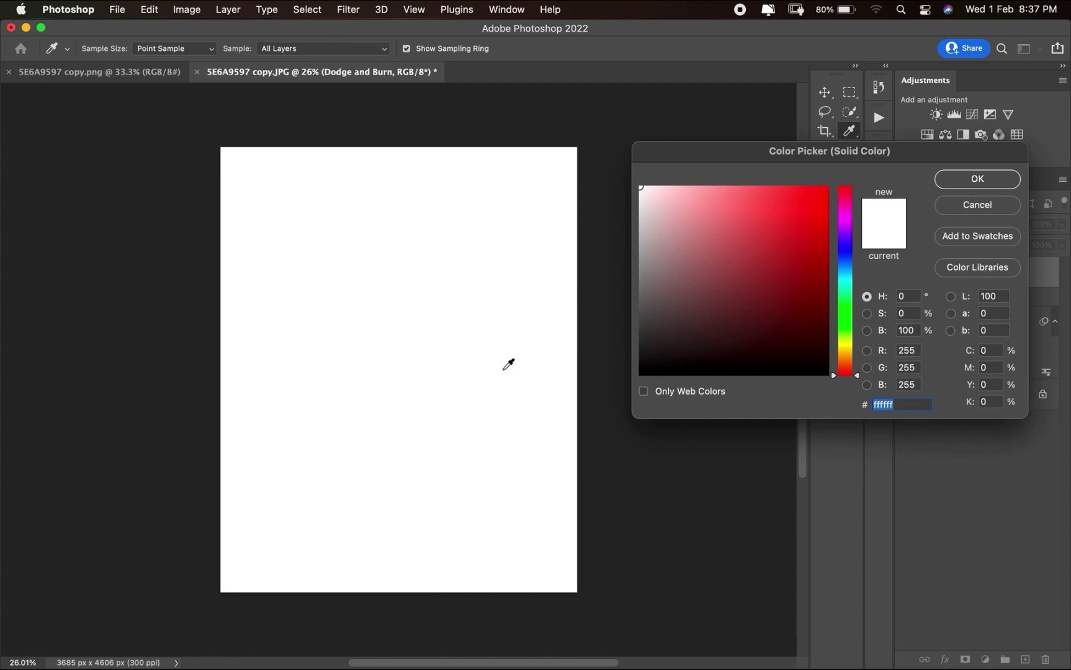
pyautogui.click(972, 179)
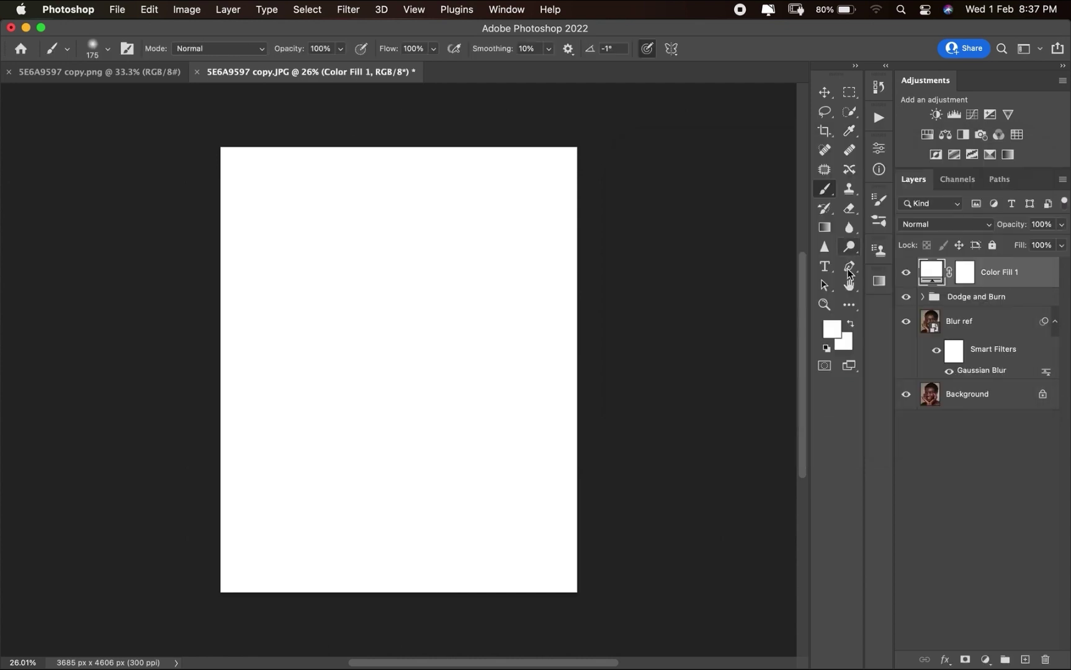
pyautogui.click(942, 224)
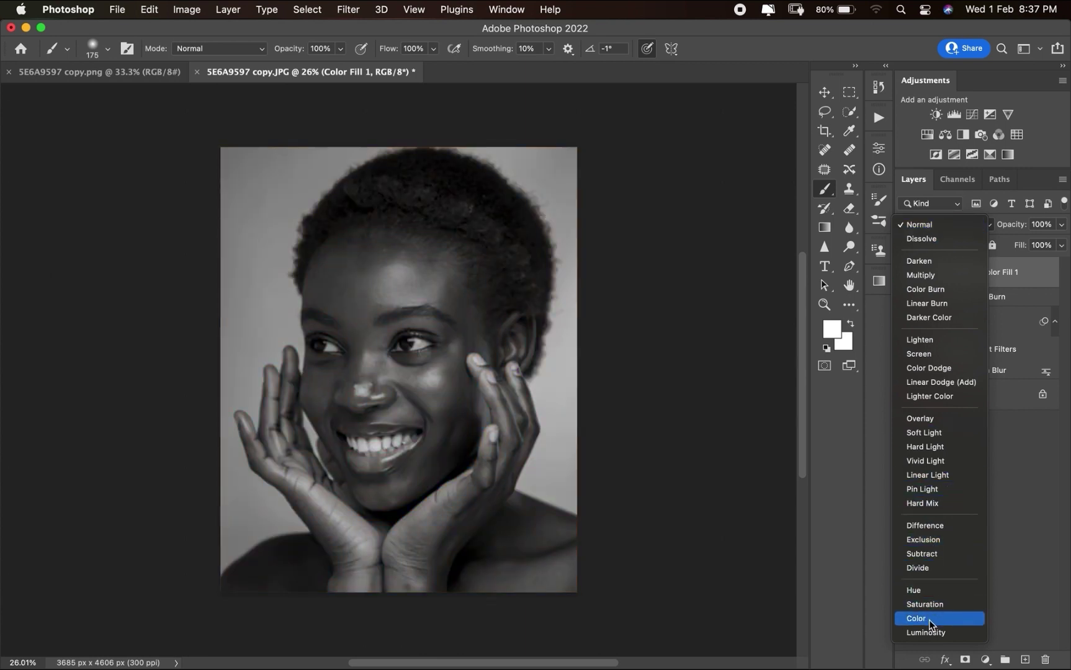
pyautogui.click(929, 618)
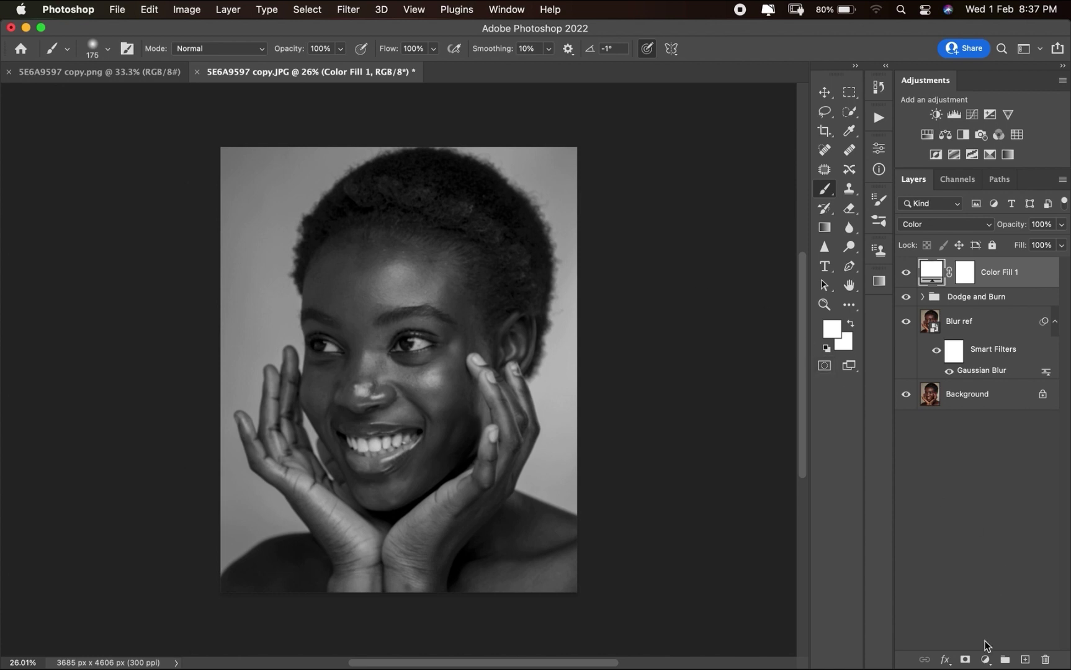
# Add a Curves layer on top with its midpoint lowered to about 135→106.
pyautogui.click(985, 659)
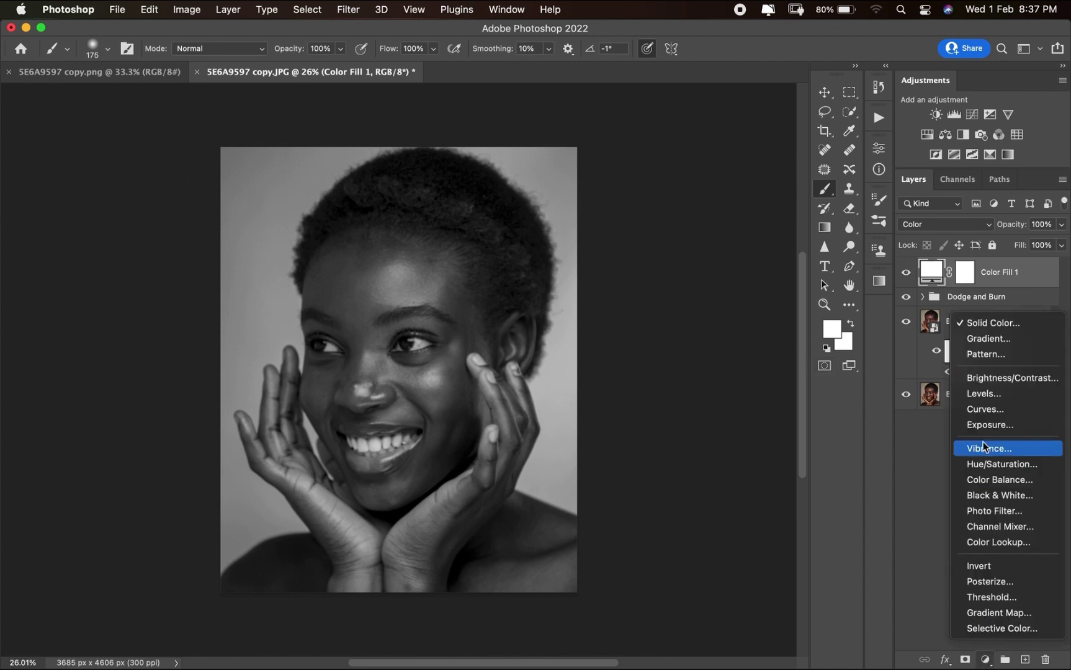
pyautogui.click(987, 409)
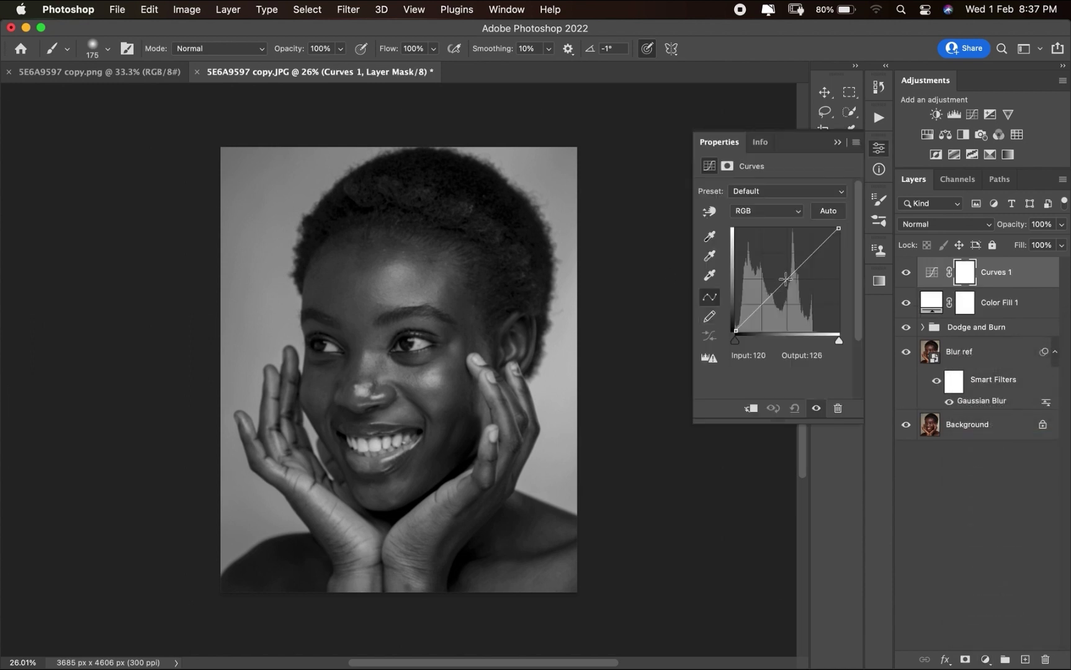
pyautogui.moveTo(788, 278); pyautogui.dragTo(789, 287)
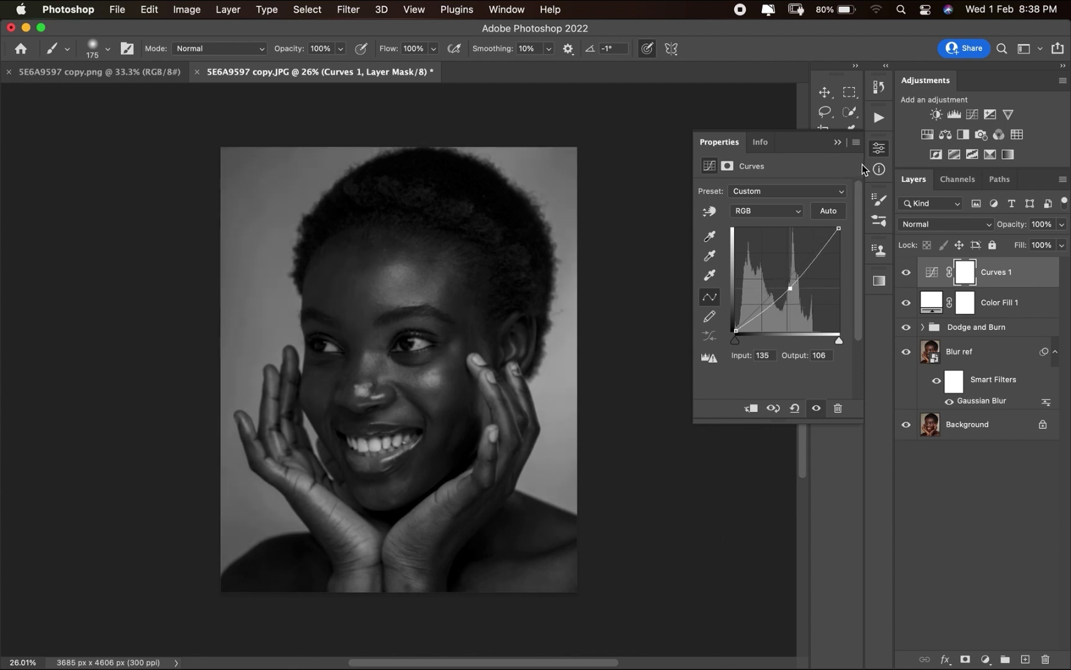
pyautogui.click(880, 149)
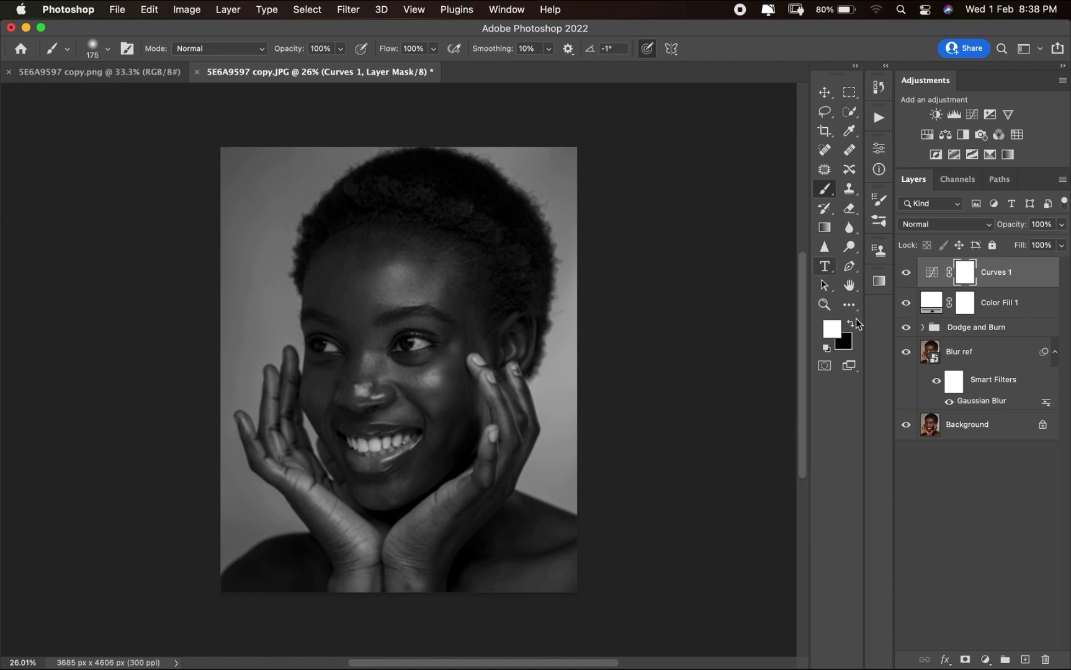
# Select Curves 1 and Color Fill 1, group them with Cmd+G, and name the group 'Check layer'.
pyautogui.keyDown('shift'); pyautogui.click(994, 307); pyautogui.keyUp('shift')
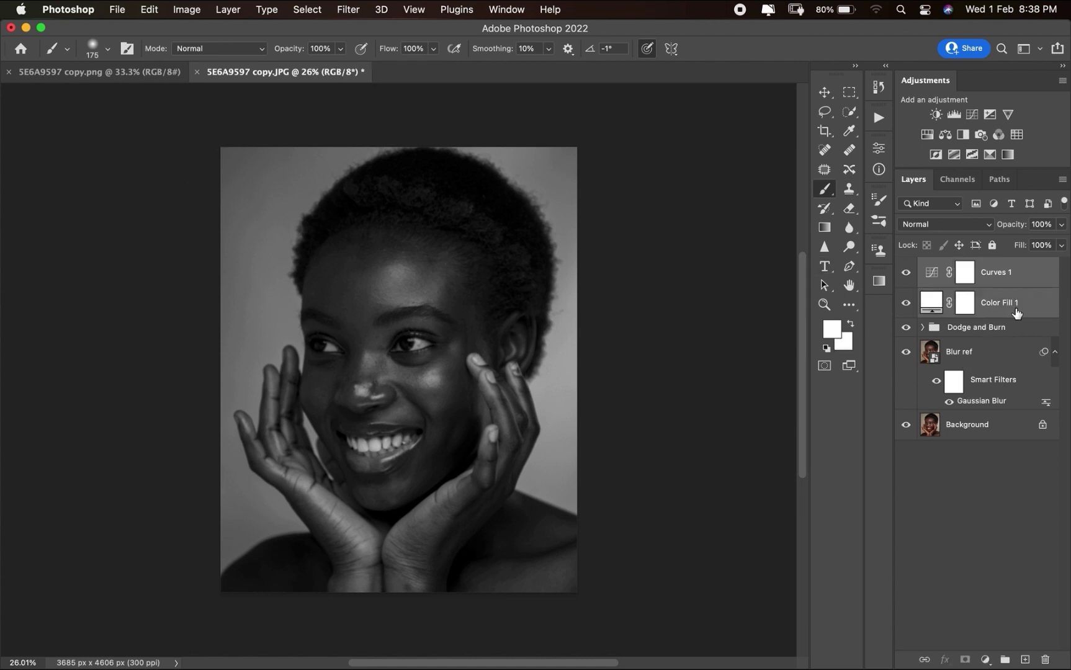
pyautogui.press('super+g')
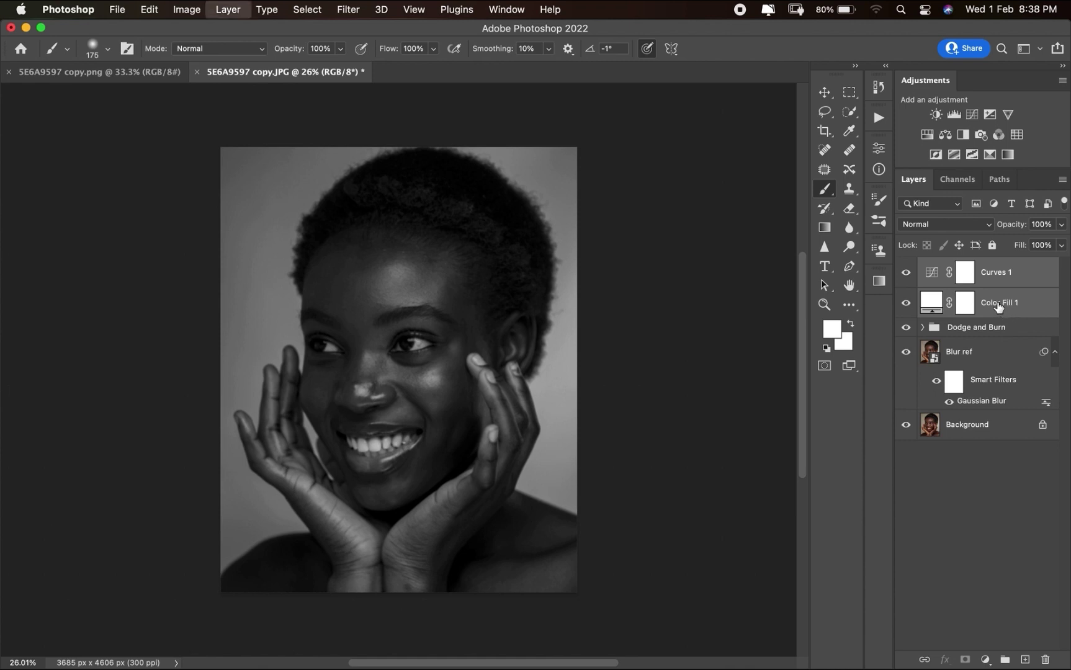
pyautogui.doubleClick(968, 267)
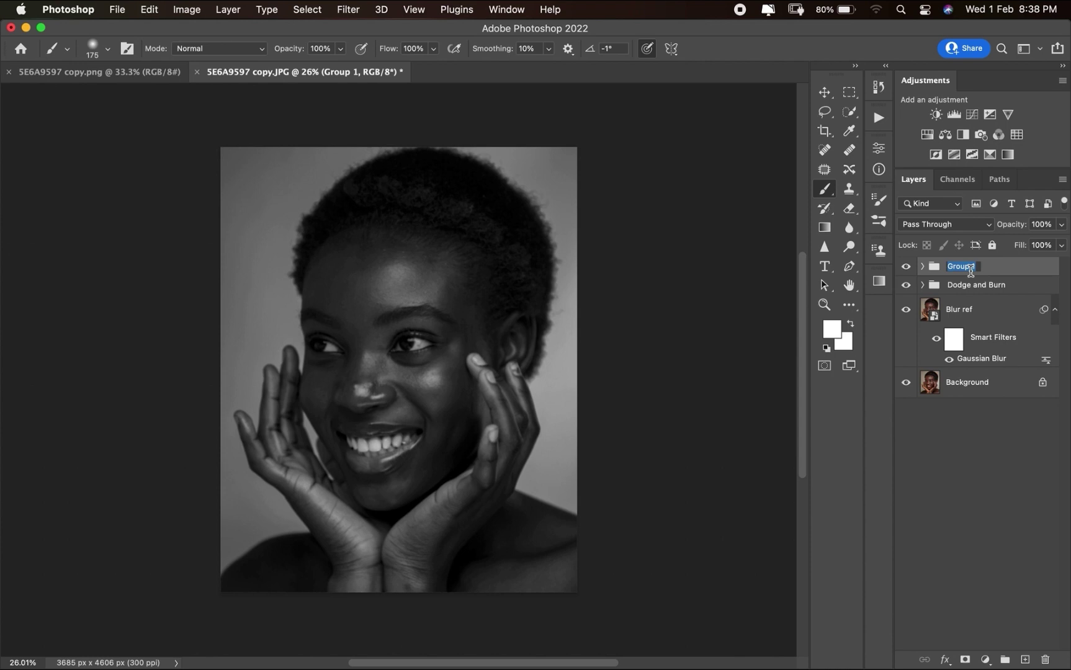
pyautogui.write('Check layer')
pyautogui.press('Return')
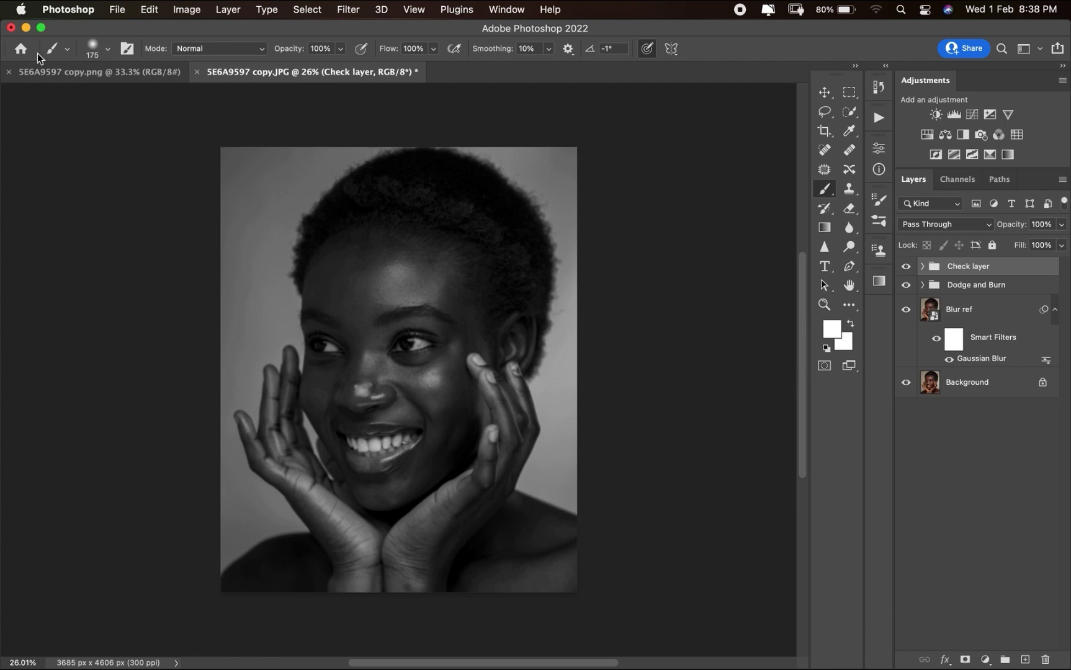
# Compare against the colour PNG document, then turn off the Check layer group's visibility in the JPG.
pyautogui.click(83, 72)
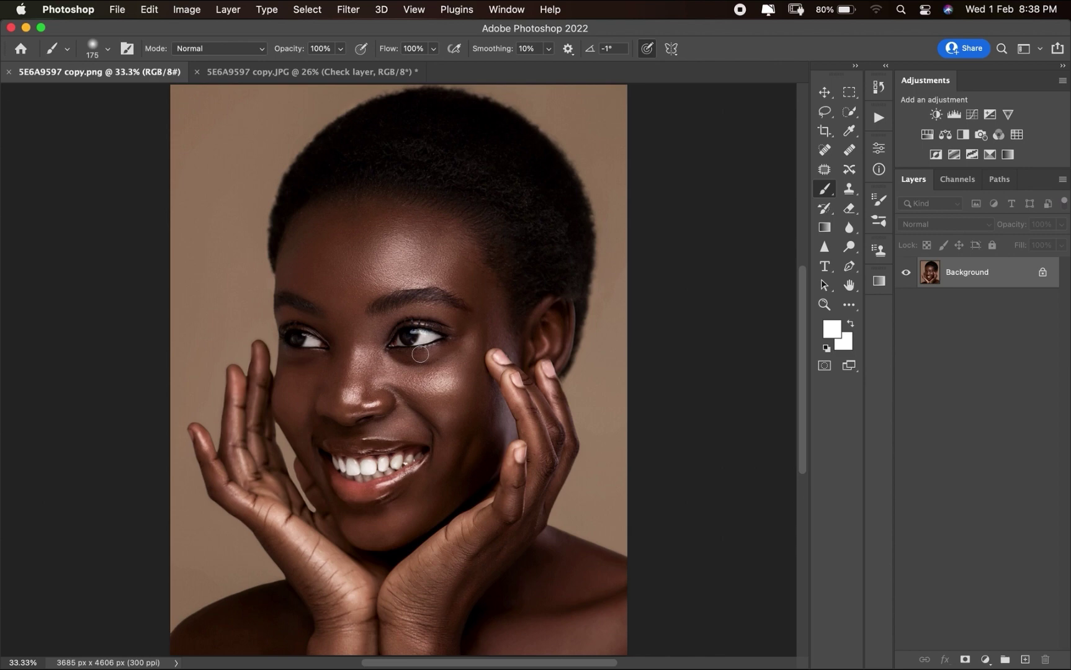
pyautogui.click(358, 72)
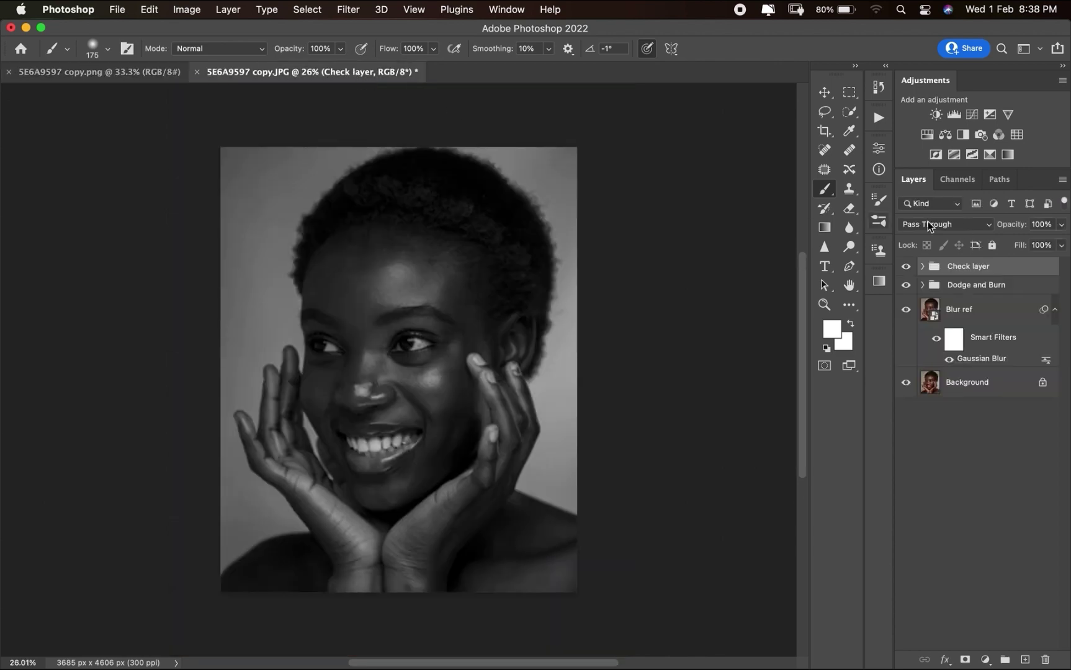
pyautogui.click(905, 268)
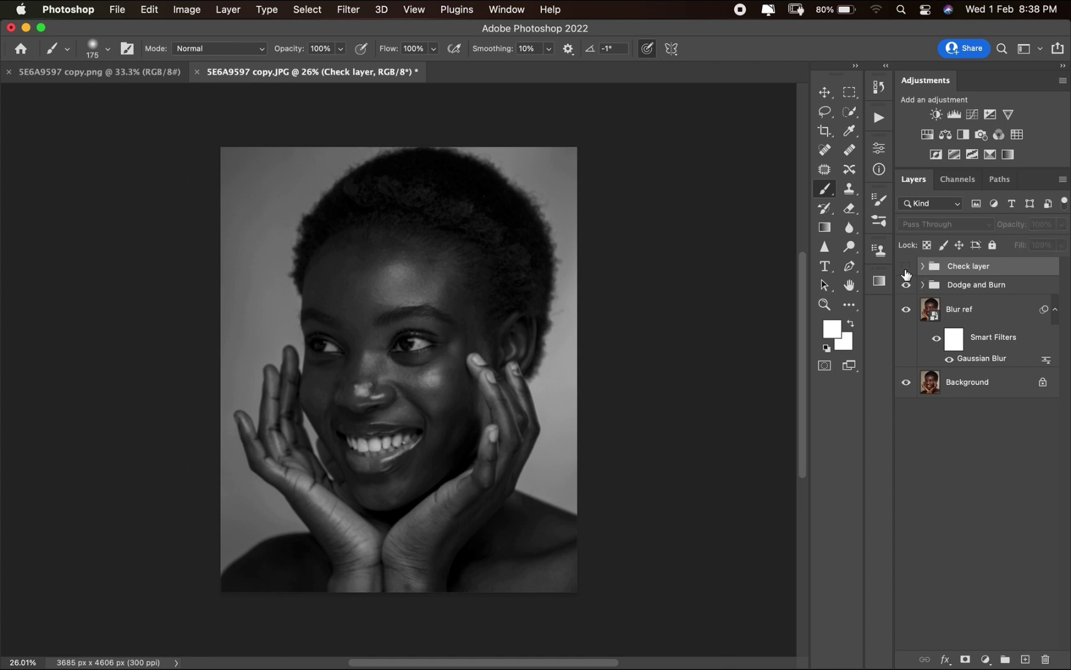